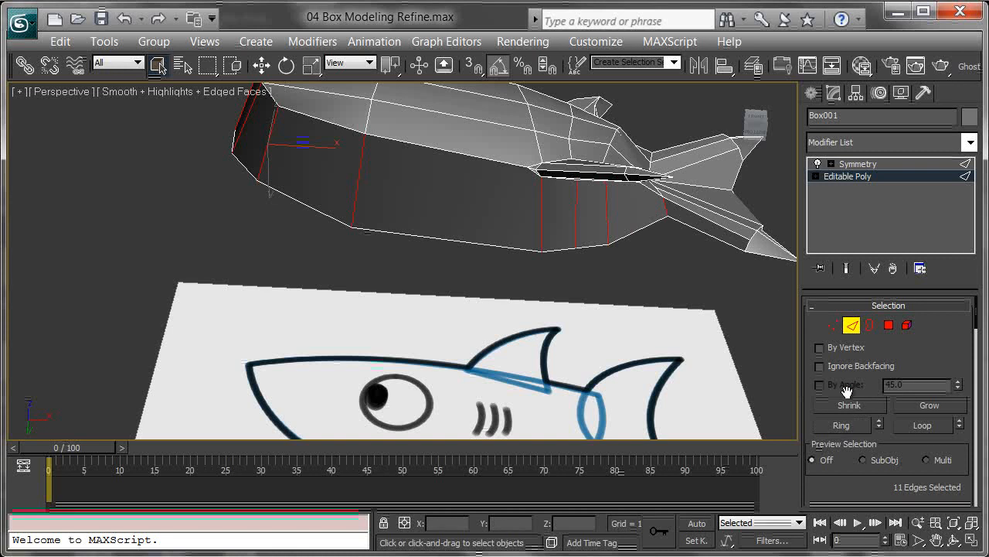
Select the full ring of edges beside the shark's centreline and insert a loop through it with Flow Connect
click(839, 425)
alt+middle_drag(730, 203, 649, 248)
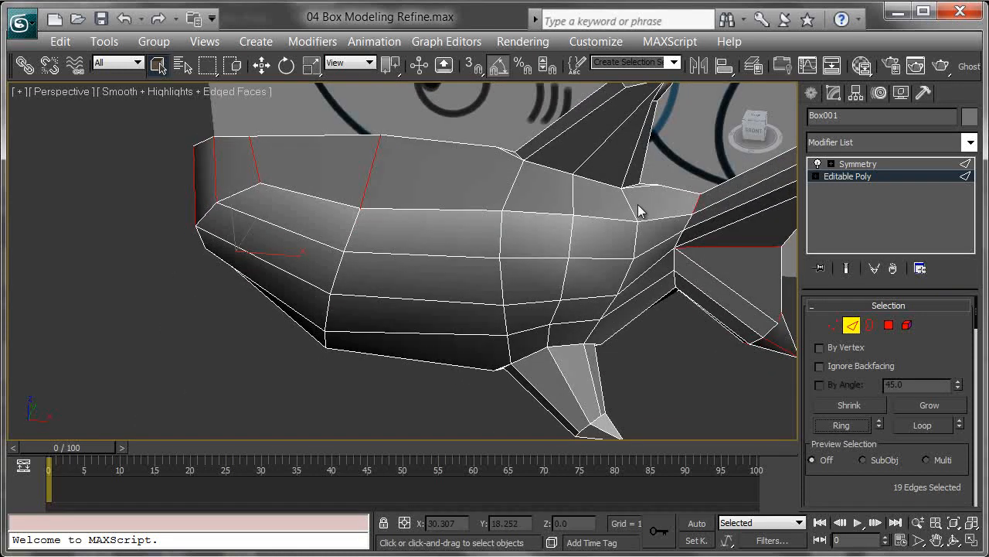
click(841, 425)
alt+middle_drag(707, 398, 653, 307)
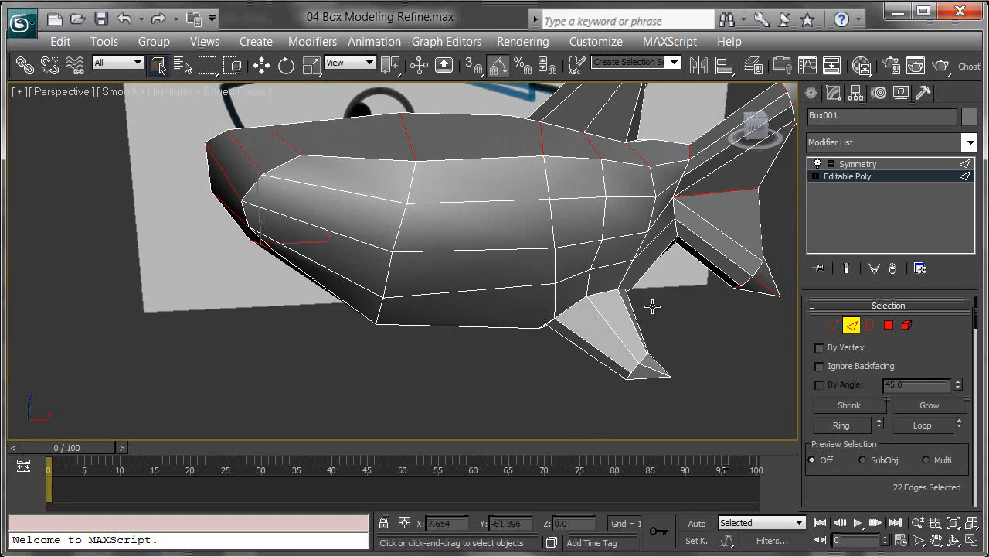
click(781, 68)
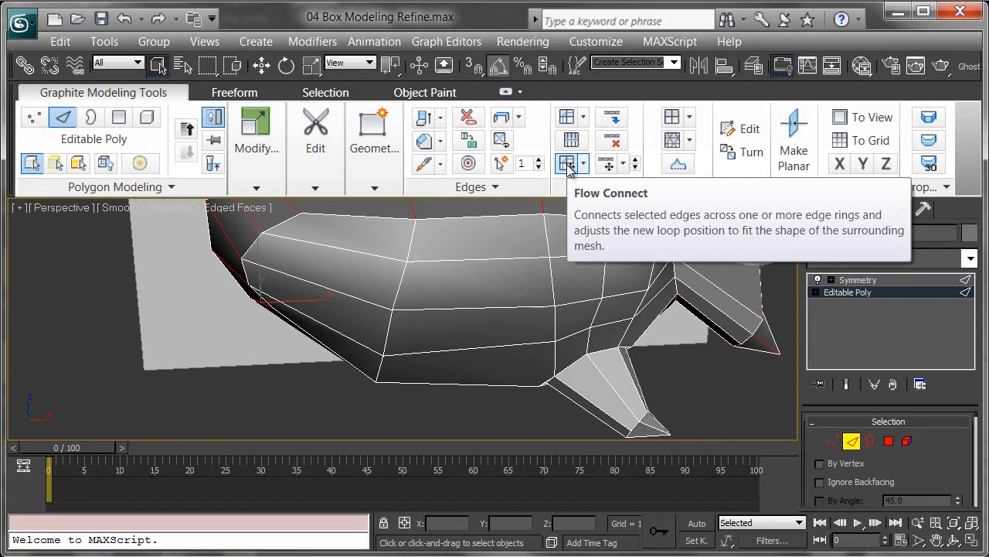
alt+middle_drag(502, 296, 511, 360)
middle_drag(647, 303, 575, 303)
Switch to expert mode and insert a Flow Connect loop across the ring of lengthwise edges just behind the snout
key(ctrl+x)
scroll(556, 324, down, 3)
alt+middle_drag(484, 332, 478, 332)
alt+middle_drag(408, 211, 385, 205)
click(384, 210)
drag(369, 238, 358, 271)
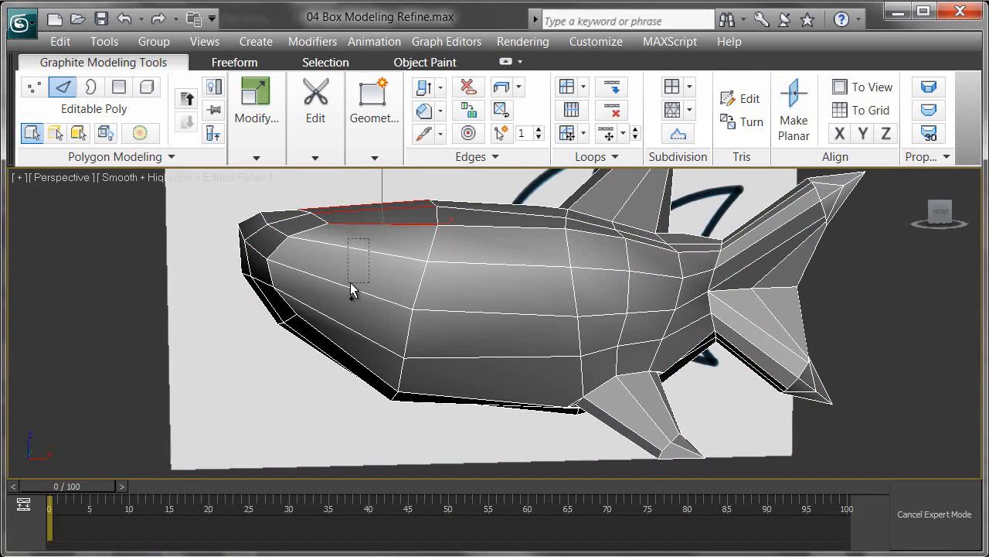
drag(334, 368, 333, 381)
alt+middle_drag(333, 381, 374, 381)
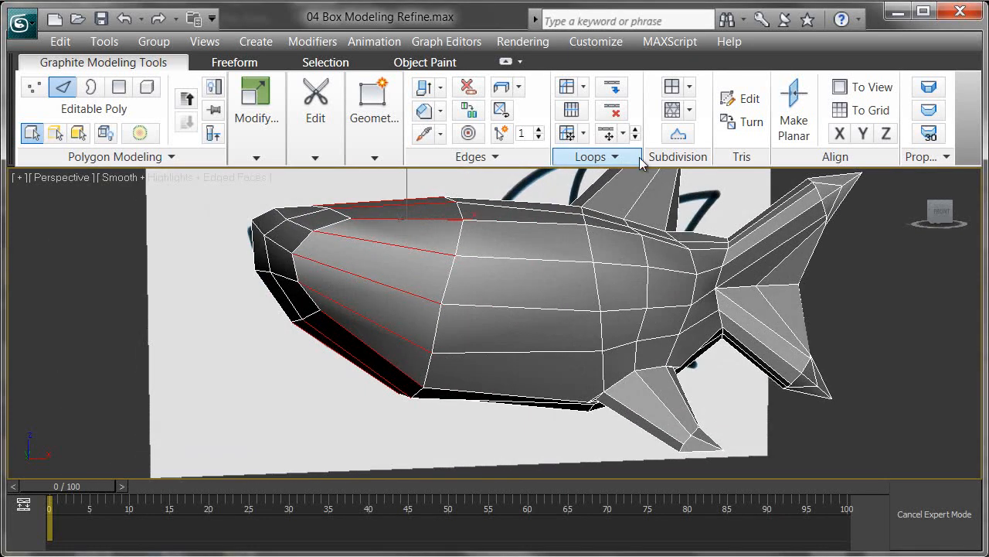
click(568, 131)
alt+middle_drag(604, 230, 441, 376)
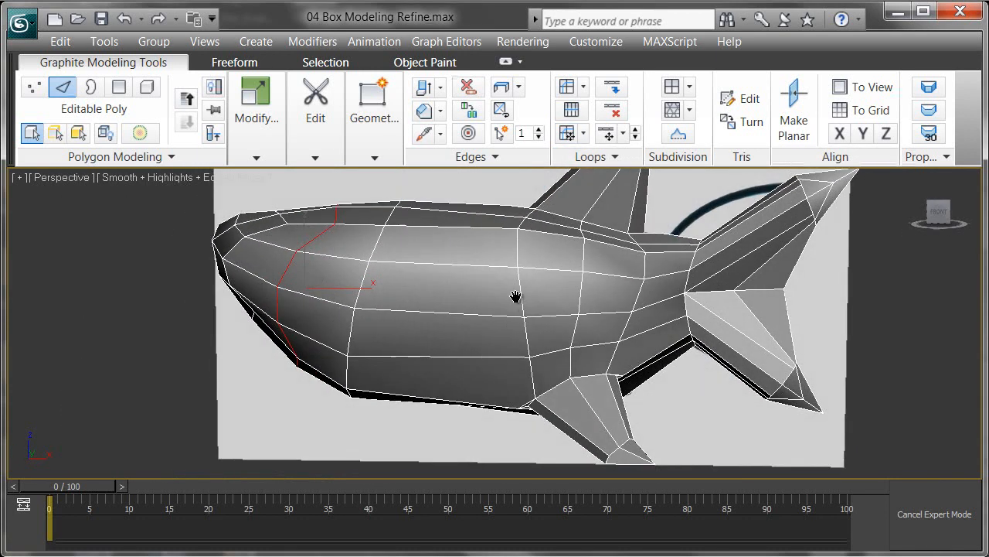
Leave expert mode, select the ring of lengthwise edges on the upper tail fin and Flow Connect them
alt+middle_drag(517, 303, 351, 298)
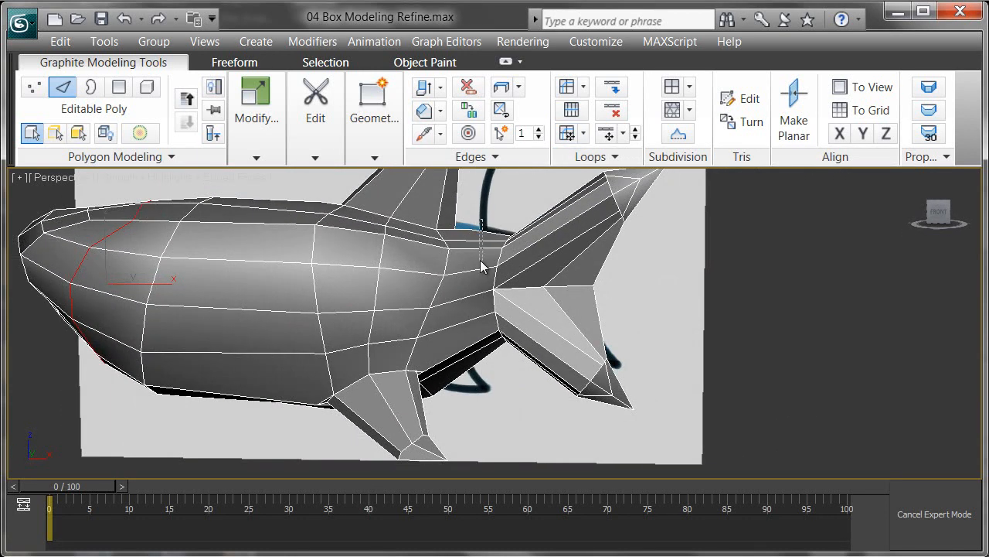
alt+middle_drag(531, 261, 545, 252)
click(553, 206)
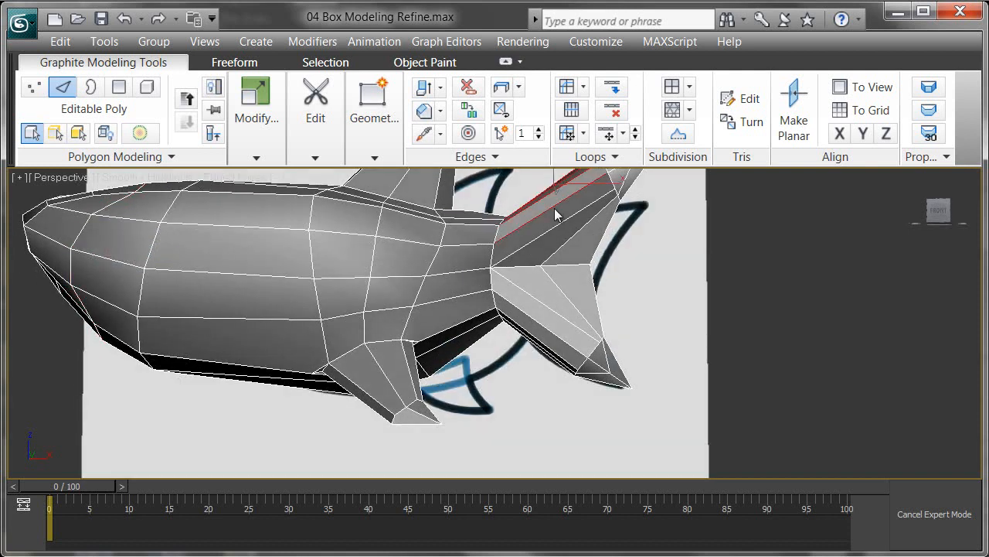
key(ctrl+x)
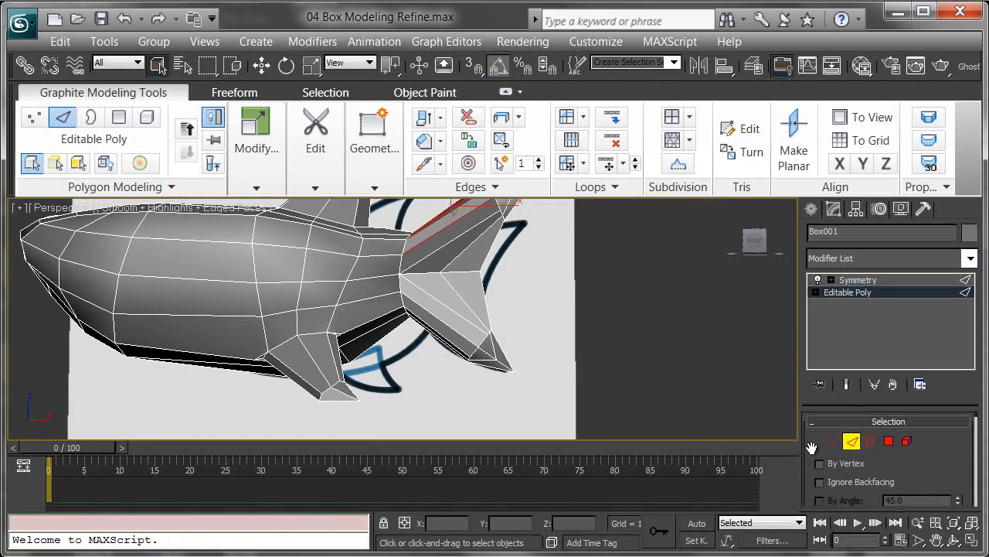
scroll(812, 456, down, 3)
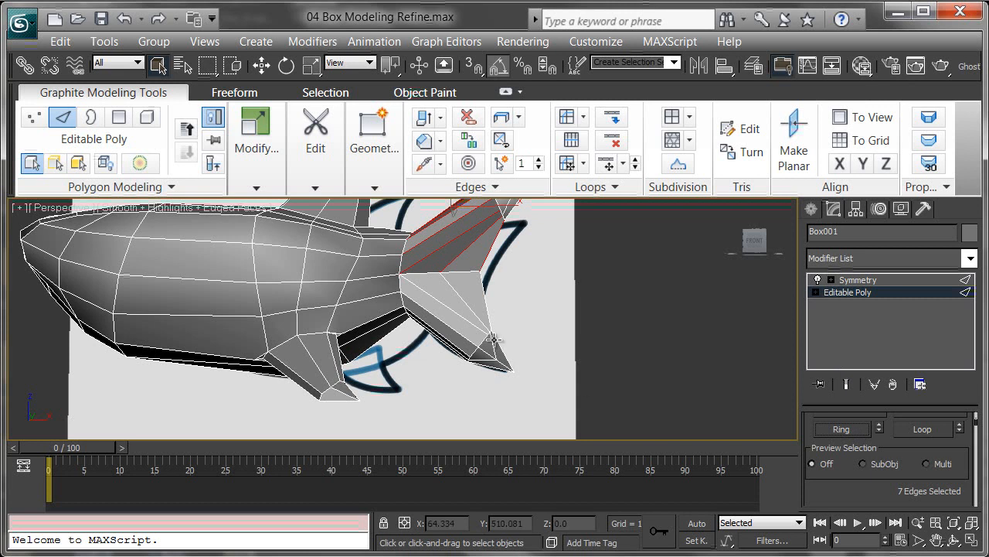
alt+middle_drag(499, 293, 572, 294)
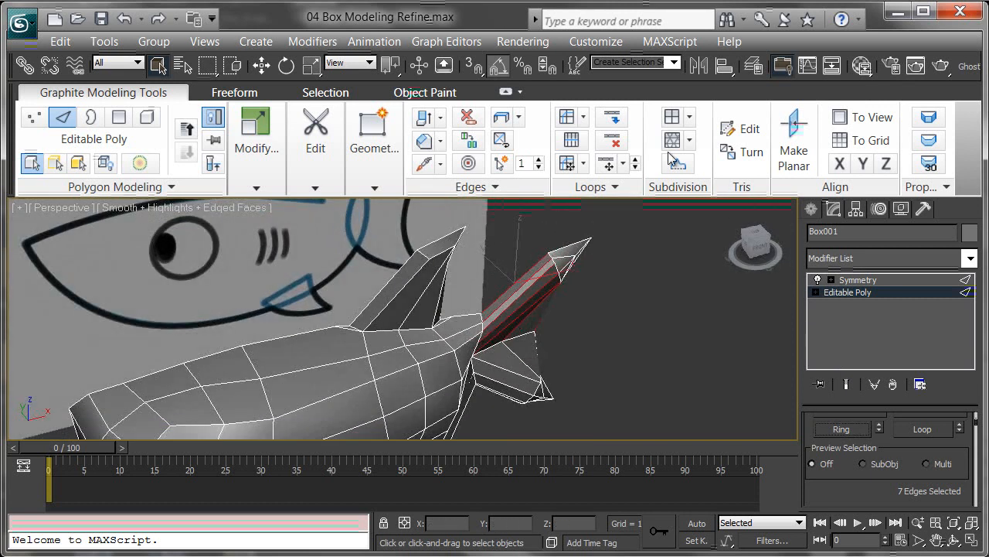
click(569, 164)
Inspect the new loop on the upper tail fin and undo its Flow Connect
alt+middle_drag(572, 255, 514, 246)
scroll(509, 263, up, 4)
alt+middle_drag(600, 303, 530, 310)
alt+middle_drag(631, 333, 609, 305)
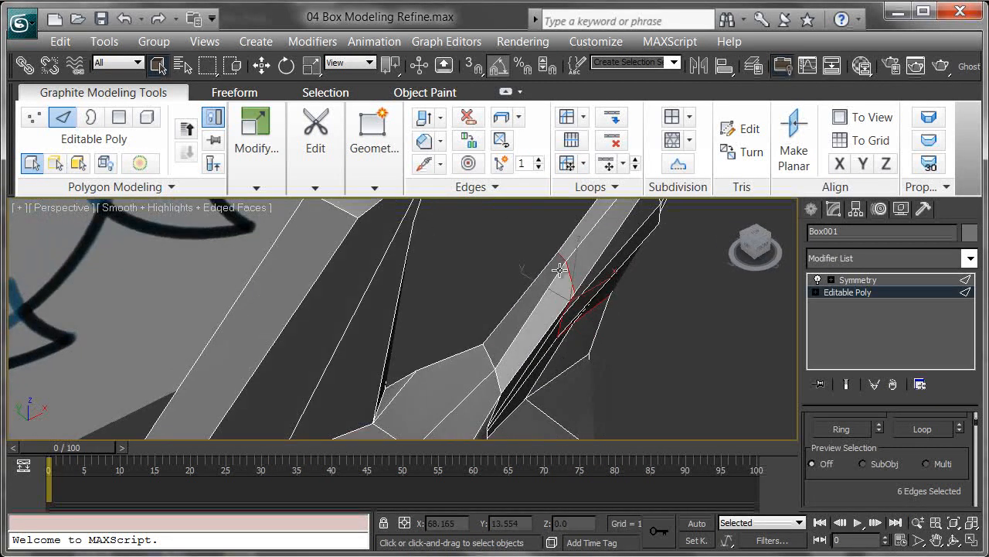
key(ctrl+z)
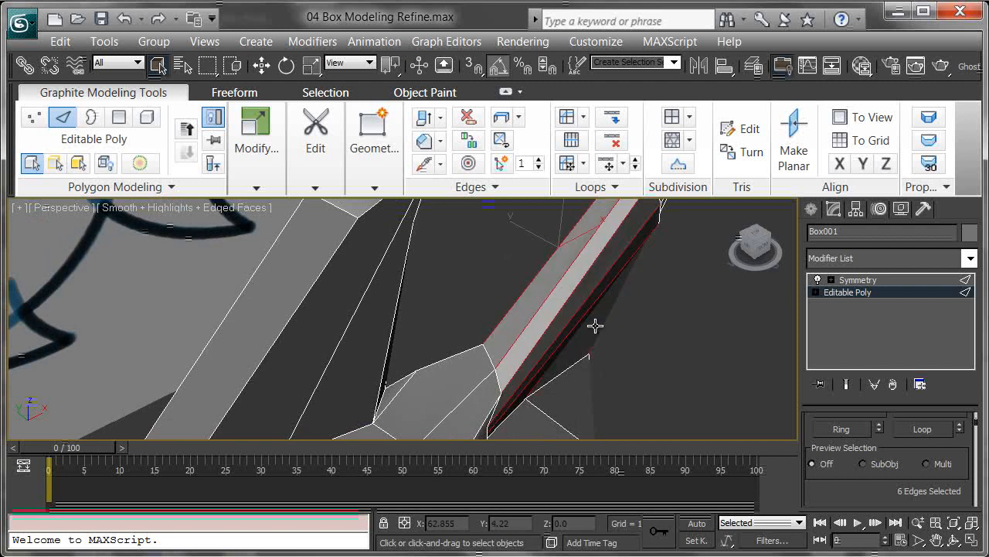
key(ctrl+y)
key(ctrl+z)
alt+middle_drag(589, 315, 628, 307)
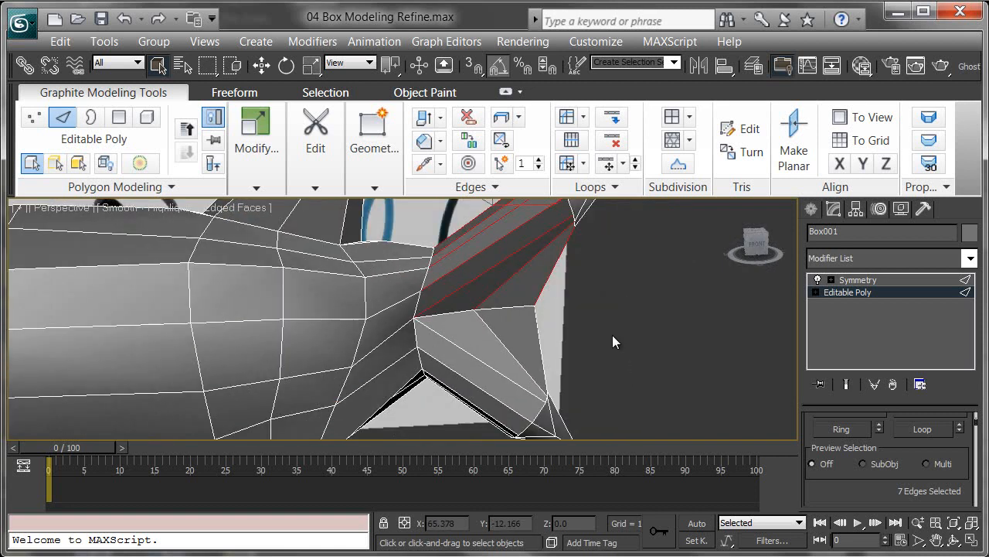
Examine the mesh flow along the body and around the bases of the dorsal and side fins
alt+middle_drag(552, 320, 484, 260)
scroll(454, 304, down, 5)
mouse_move(455, 305)
alt+middle_down()
mouse_move(416, 254)
mouse_move(445, 286)
mouse_move(440, 311)
alt+middle_up()
scroll(440, 311, up, 5)
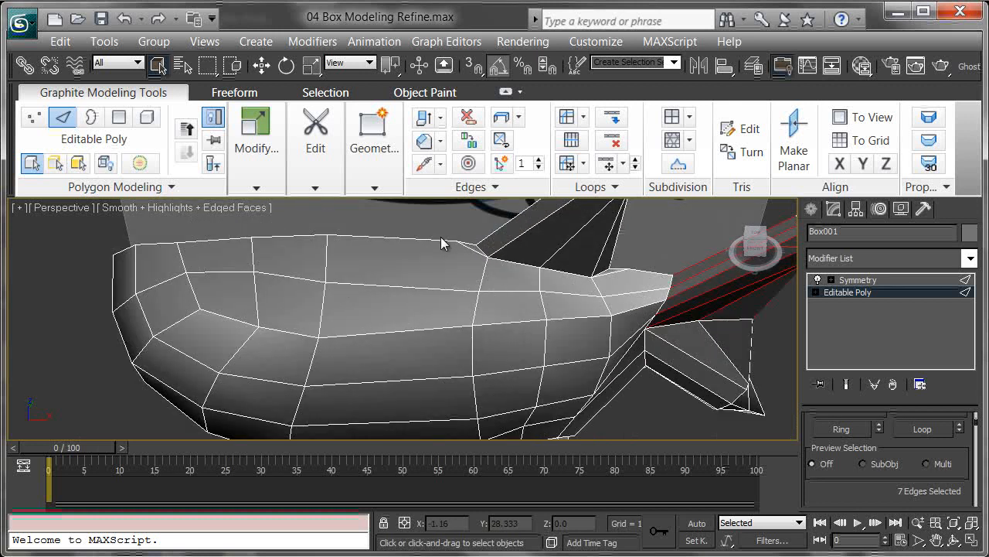
alt+middle_drag(477, 251, 566, 422)
alt+middle_drag(526, 392, 503, 337)
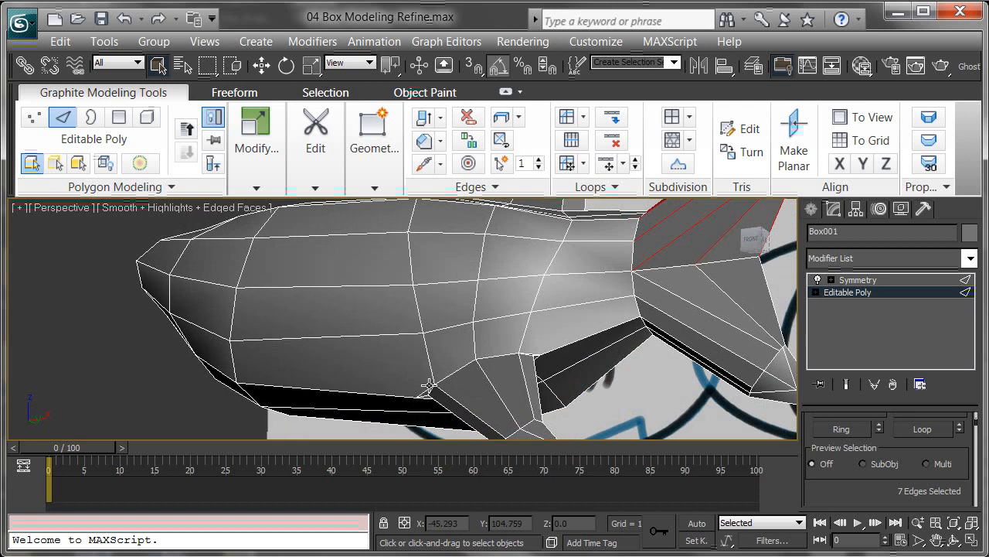
alt+middle_drag(478, 407, 530, 413)
scroll(466, 360, up, 4)
alt+middle_drag(466, 360, 438, 383)
alt+middle_drag(469, 294, 450, 312)
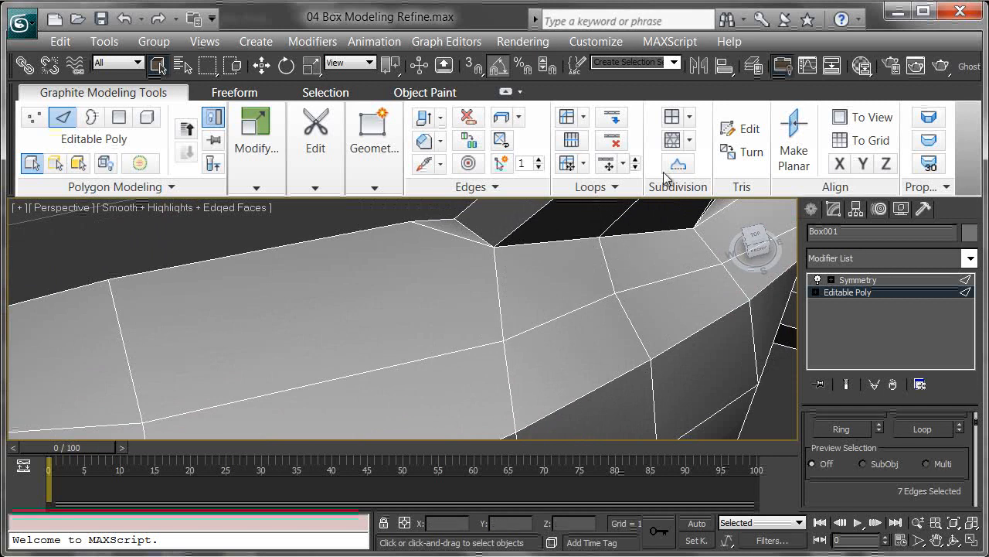
Hide the modeling ribbon and switch the body to vertex editing near the dorsal fin
click(808, 69)
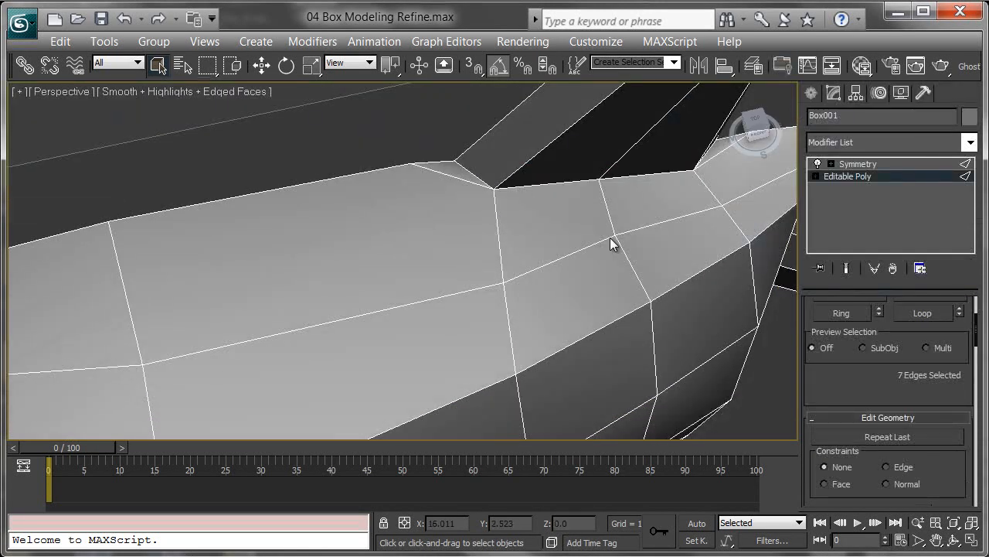
alt+middle_drag(530, 242, 743, 309)
drag(834, 364, 864, 456)
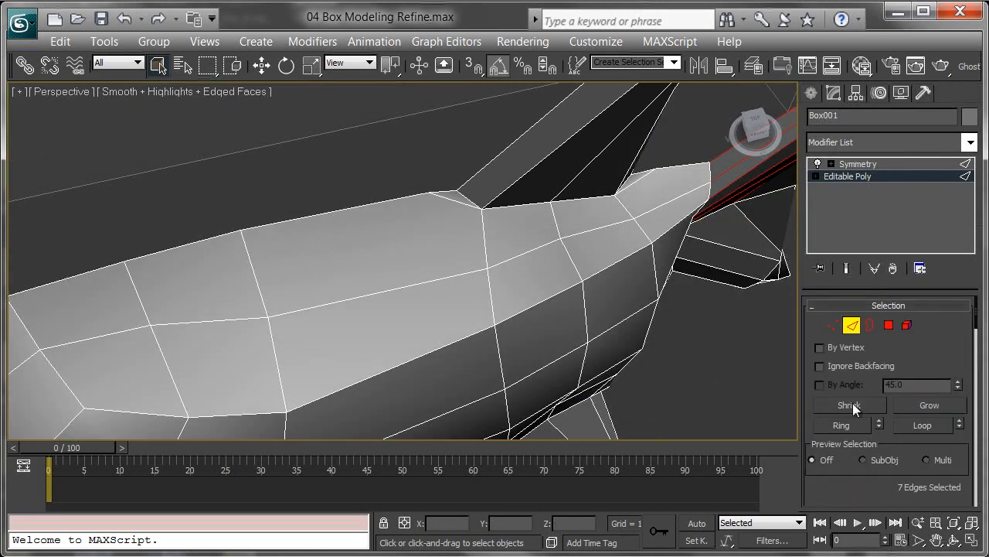
click(836, 325)
alt+middle_drag(559, 247, 548, 251)
click(466, 231)
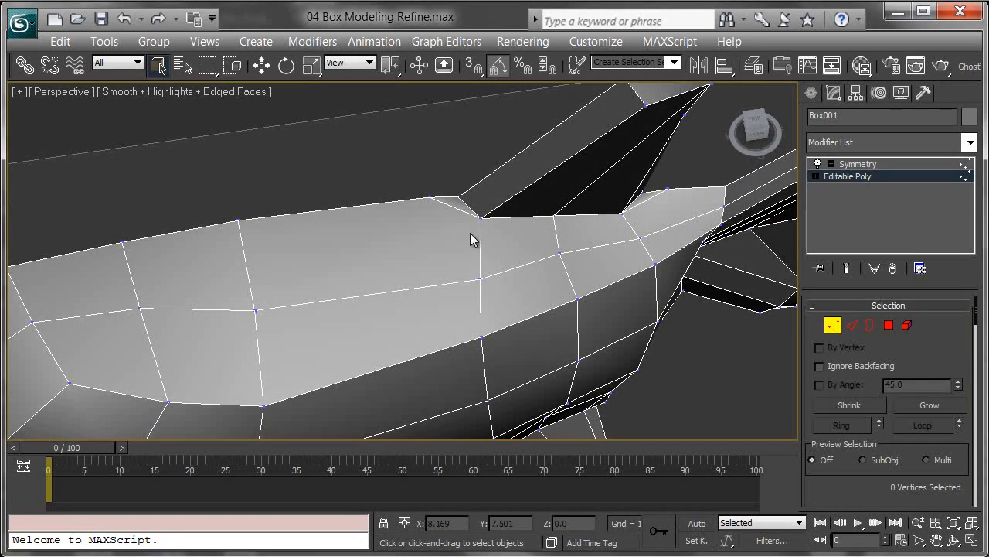
Cut an edge from the body vertex below the dorsal fin's front corner to the top centre edge ahead of the fin
scroll(495, 251, up, 3)
middle_drag(540, 281, 524, 276)
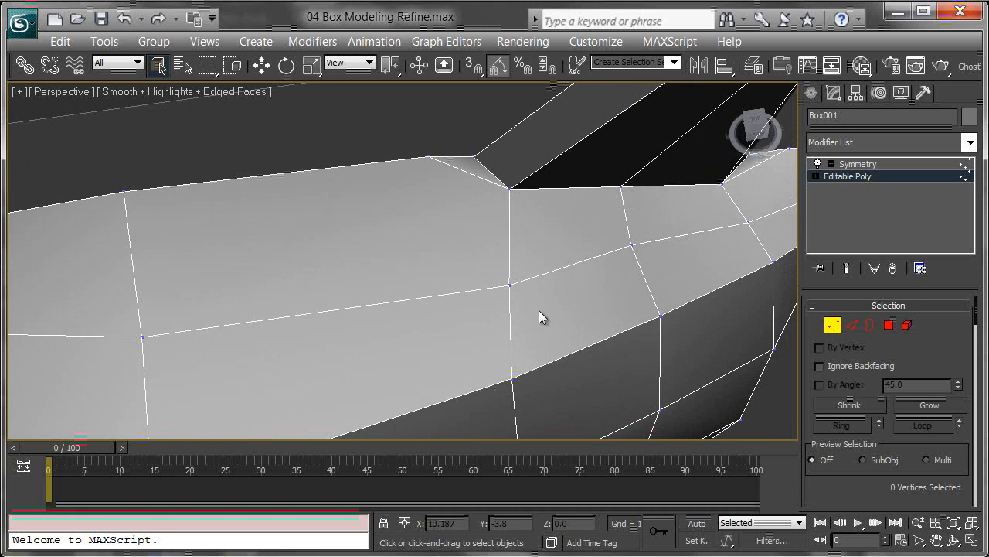
middle_drag(545, 296, 580, 307)
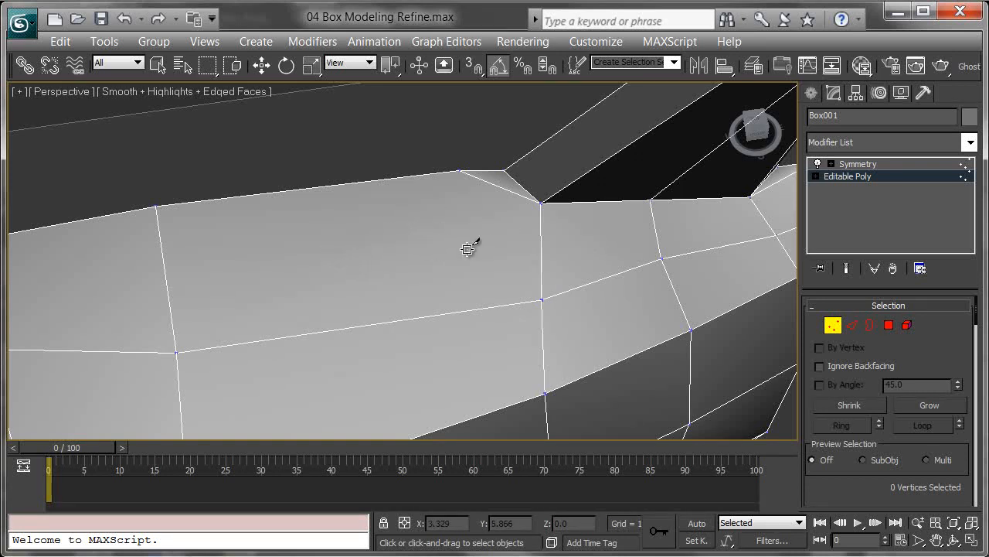
click(542, 299)
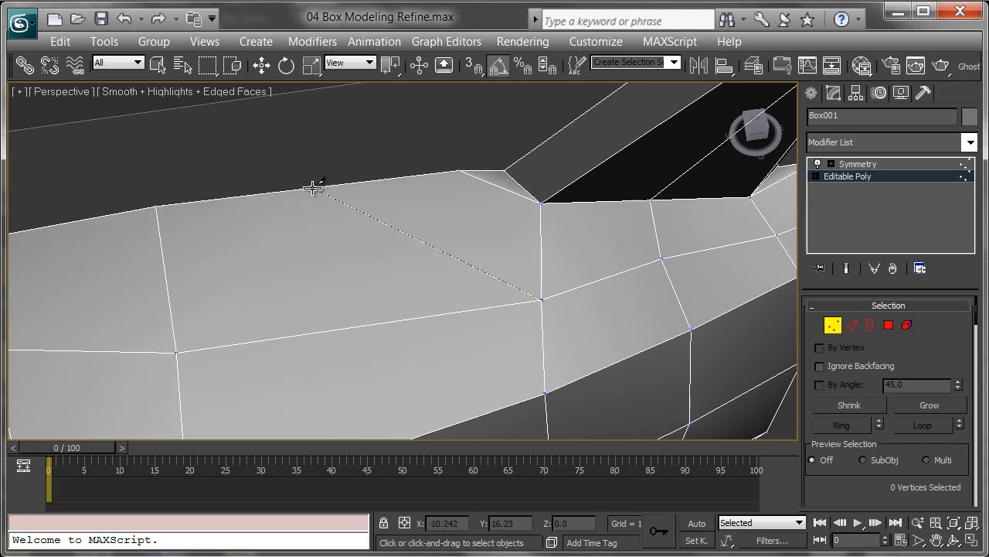
click(313, 187)
right_click(300, 283)
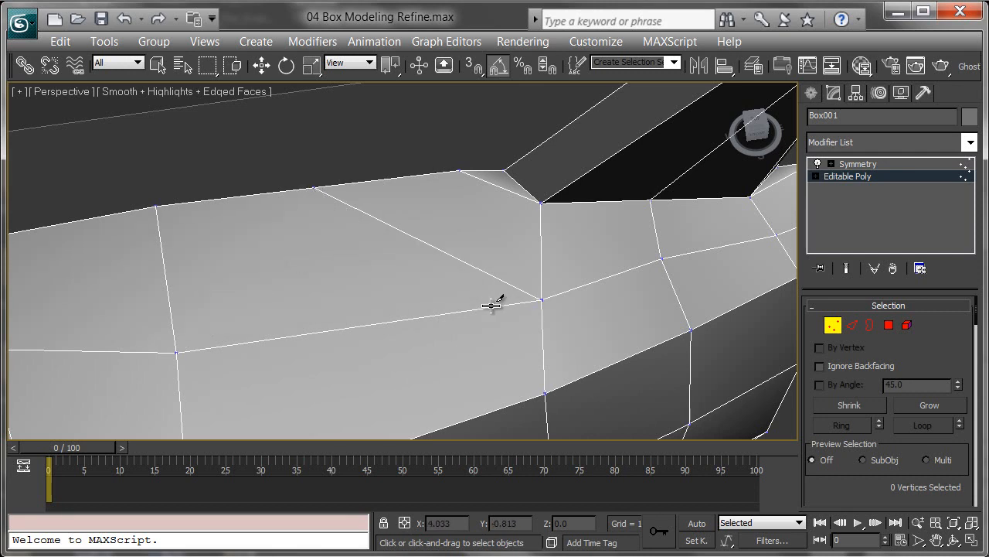
Cut a second edge on the body near the dorsal fin's base and leave the Cut tool
middle_drag(536, 314, 372, 307)
alt+middle_drag(534, 296, 442, 252)
click(383, 247)
click(517, 211)
alt+middle_drag(453, 271, 495, 227)
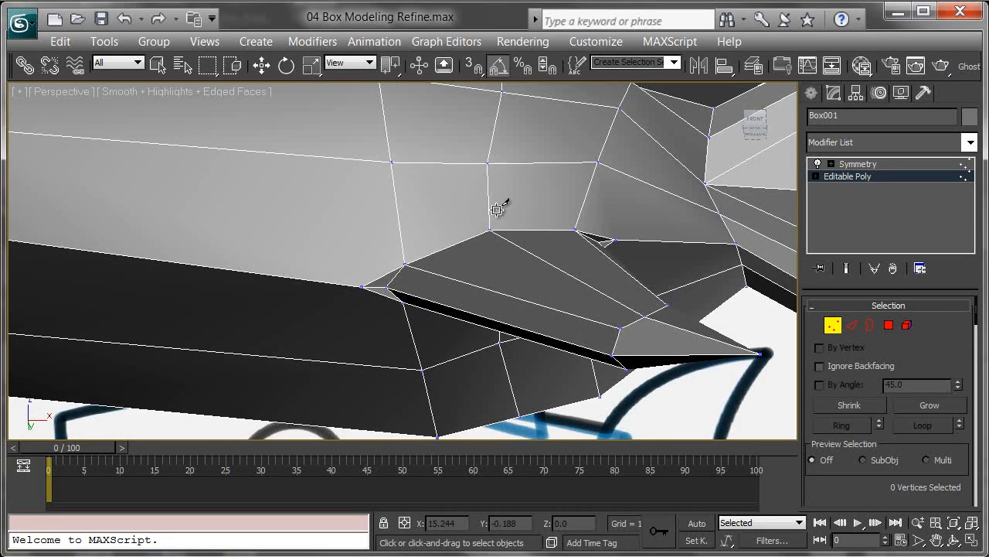
key(q)
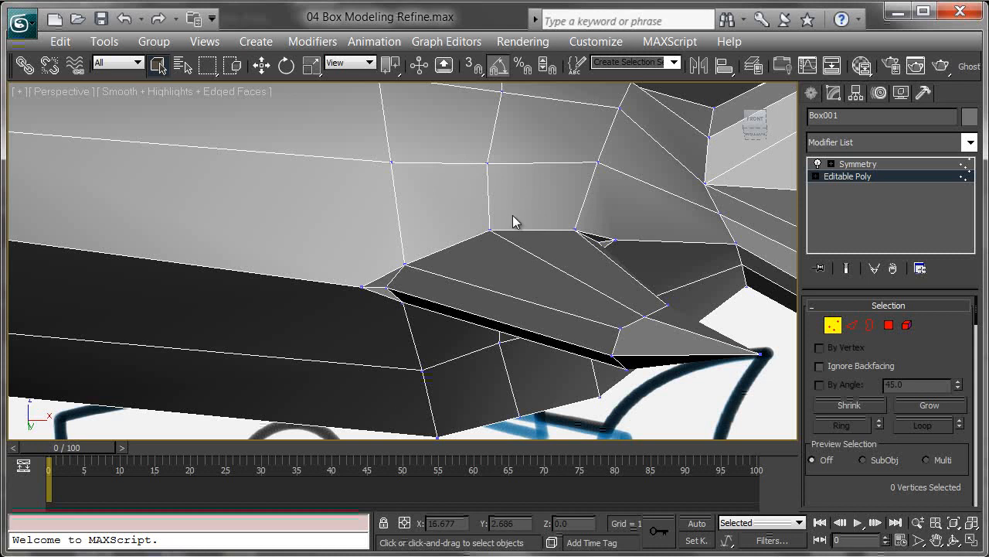
Select the body edges radiating around the side fin's base and Connect them into a loop surrounding the fin
click(851, 324)
click(486, 183)
ctrl+click(393, 204)
ctrl+click(315, 280)
ctrl+click(415, 338)
alt+middle_drag(414, 338, 501, 296)
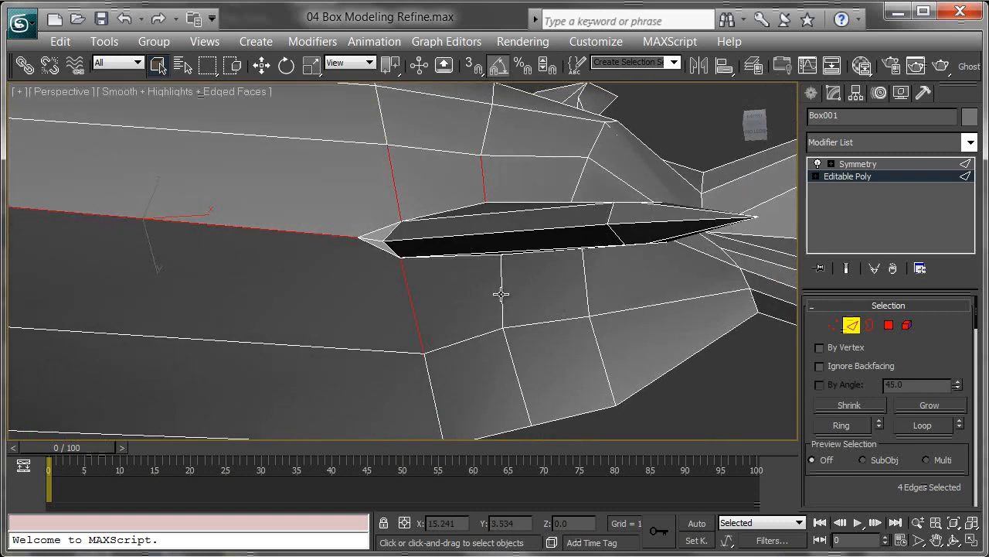
alt+middle_drag(634, 283, 570, 360)
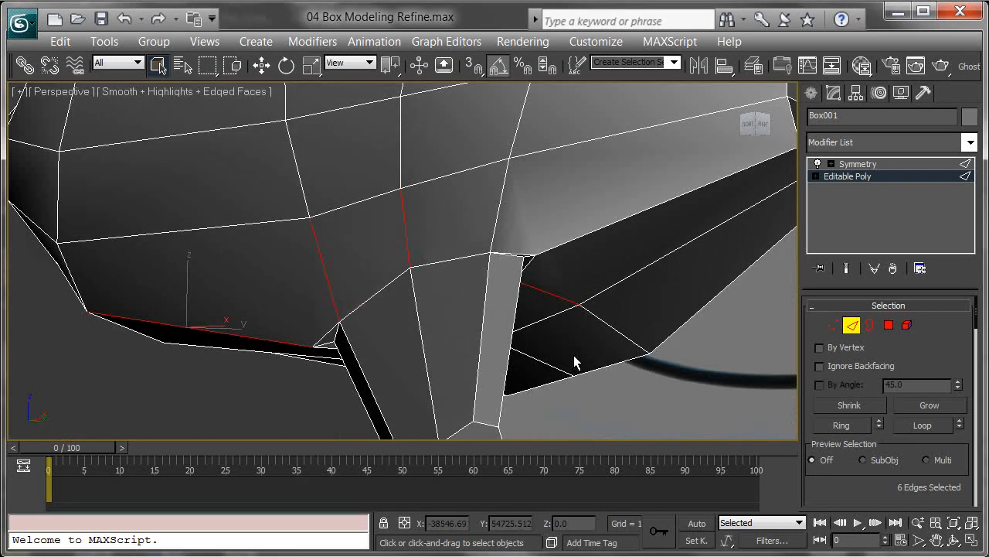
ctrl+click(572, 241)
alt+middle_drag(493, 225, 550, 244)
right_click(550, 244)
click(523, 317)
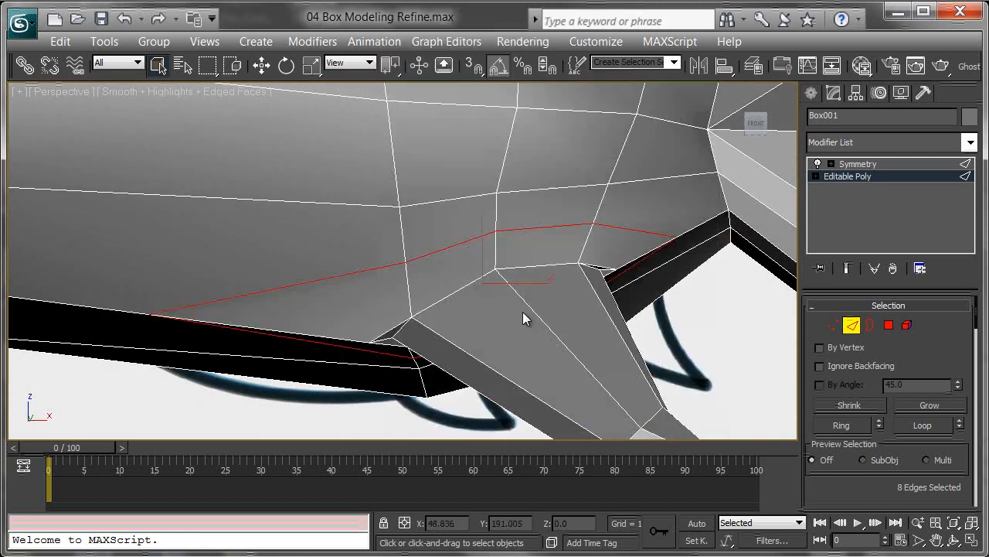
Switch to vertex editing at the side fin's front corner and set the movement constraint to Edge
alt+middle_drag(534, 369, 558, 240)
scroll(526, 276, up, 4)
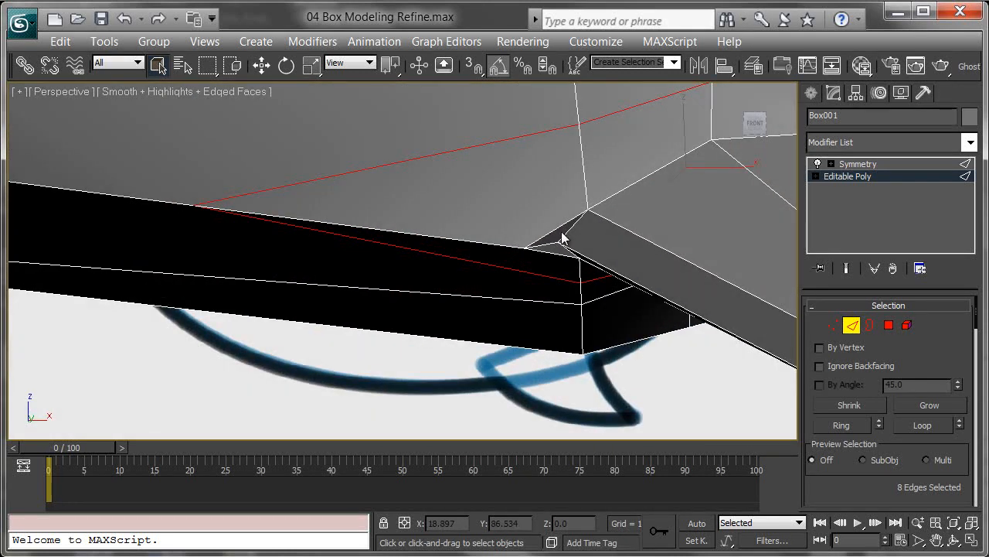
key(1)
alt+middle_drag(552, 292, 518, 259)
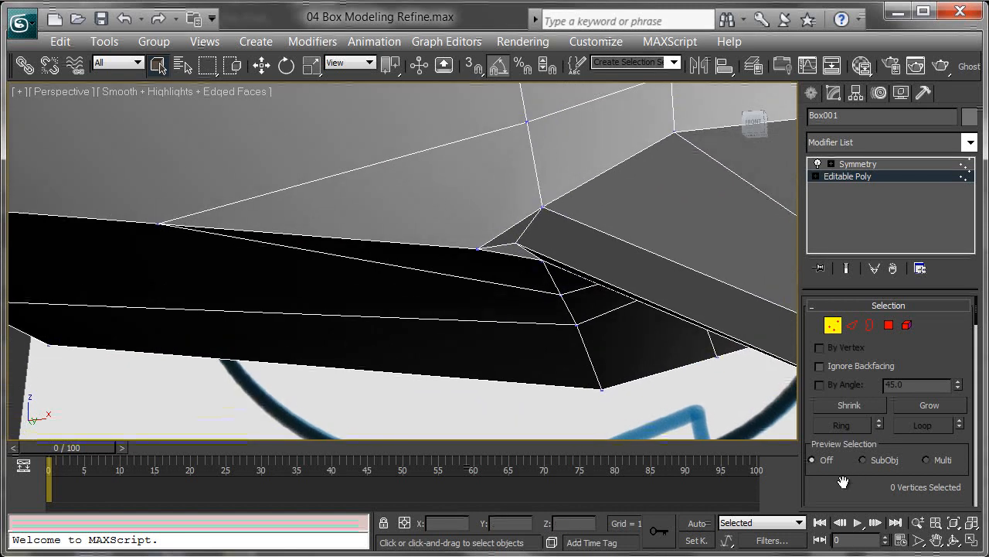
scroll(849, 473, down, 4)
click(887, 458)
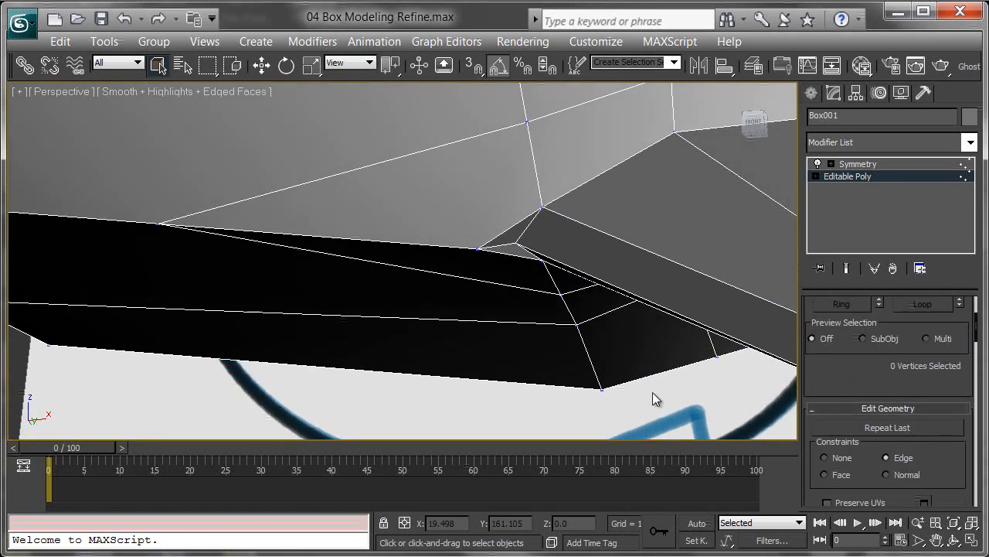
Slide the body vertex at the side fin's front corner forward along its edge, away from the fin
alt+middle_drag(587, 332, 605, 341)
click(516, 286)
alt+middle_drag(516, 286, 509, 322)
key(w)
drag(532, 300, 468, 260)
alt+middle_drag(615, 318, 638, 208)
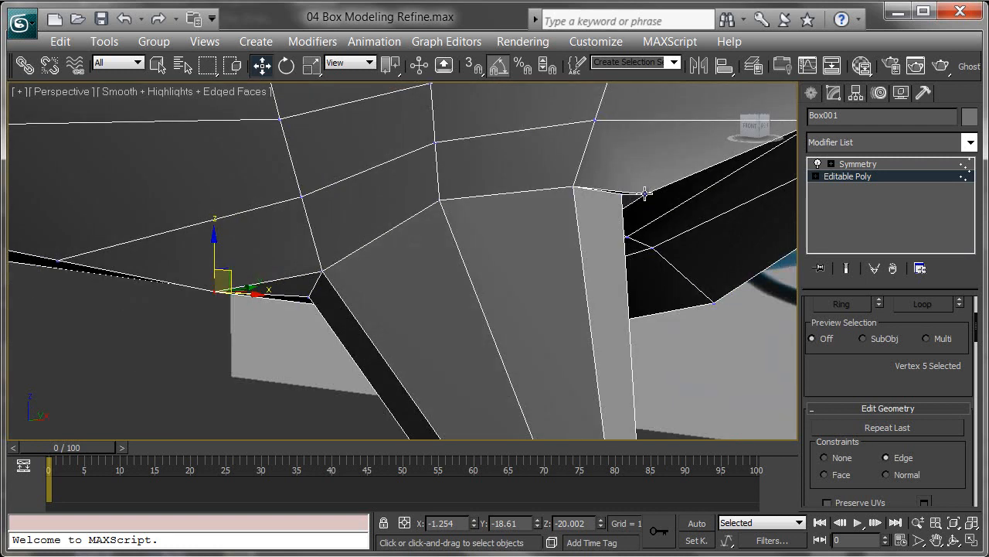
Slide the vertex behind the side fin backward along its edge and the surrounding loop's front vertex toward the fin
drag(642, 194, 694, 159)
alt+middle_drag(665, 203, 631, 259)
drag(296, 291, 388, 297)
alt+middle_drag(543, 278, 541, 332)
Slide the surrounding loop's vertices on the underside of the side fin along their edges toward the fin's base
click(545, 342)
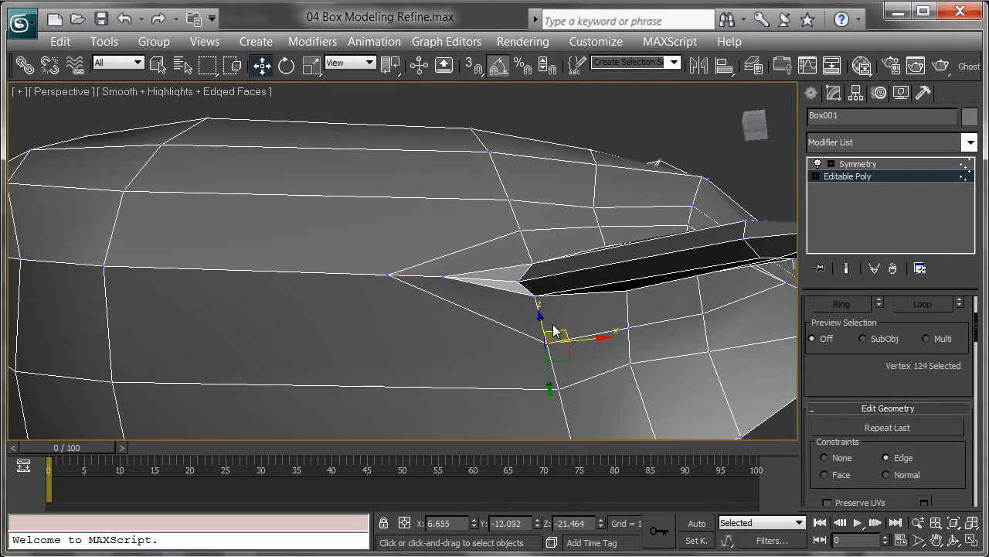
alt+middle_drag(541, 317, 519, 213)
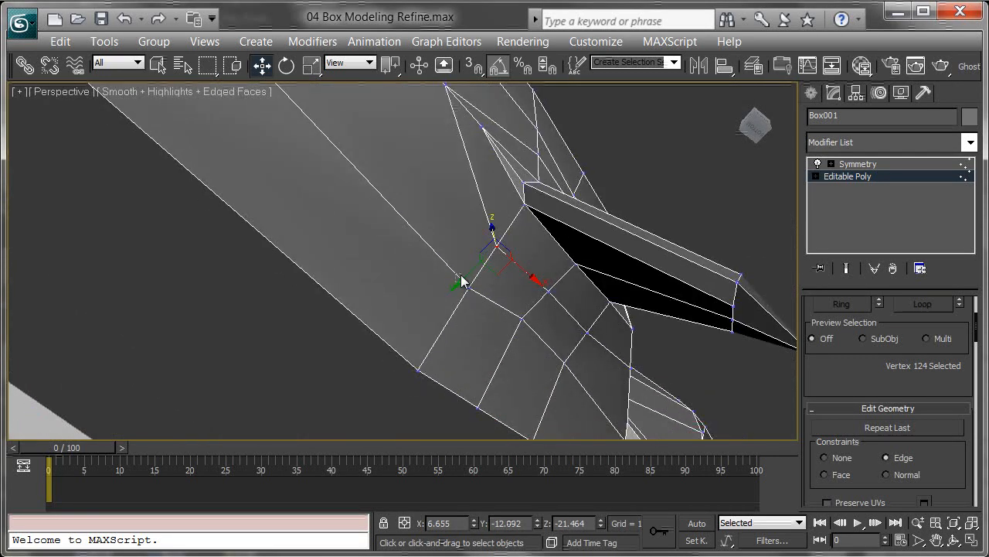
drag(473, 271, 487, 248)
drag(552, 294, 606, 342)
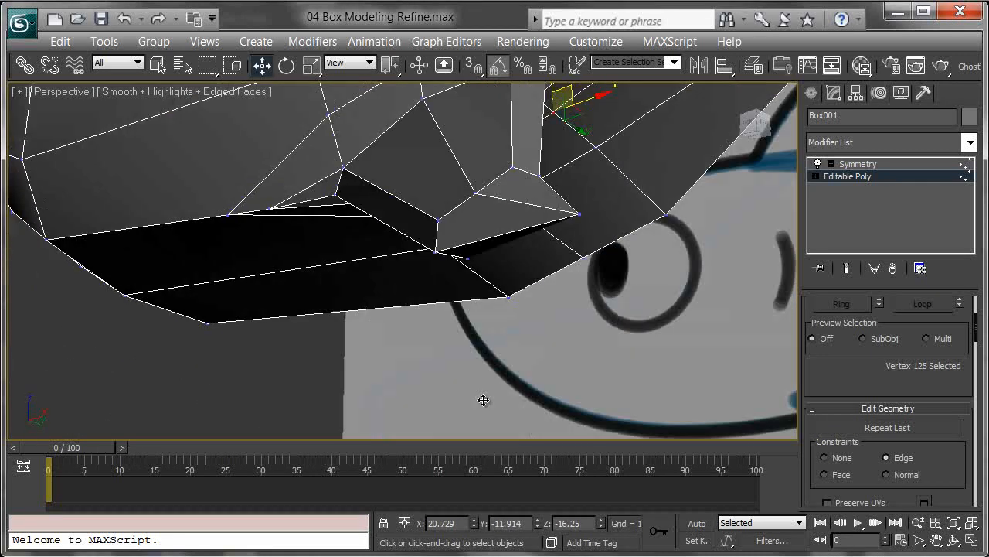
mouse_move(568, 222)
middle_down()
mouse_move(528, 297)
mouse_move(561, 223)
middle_up()
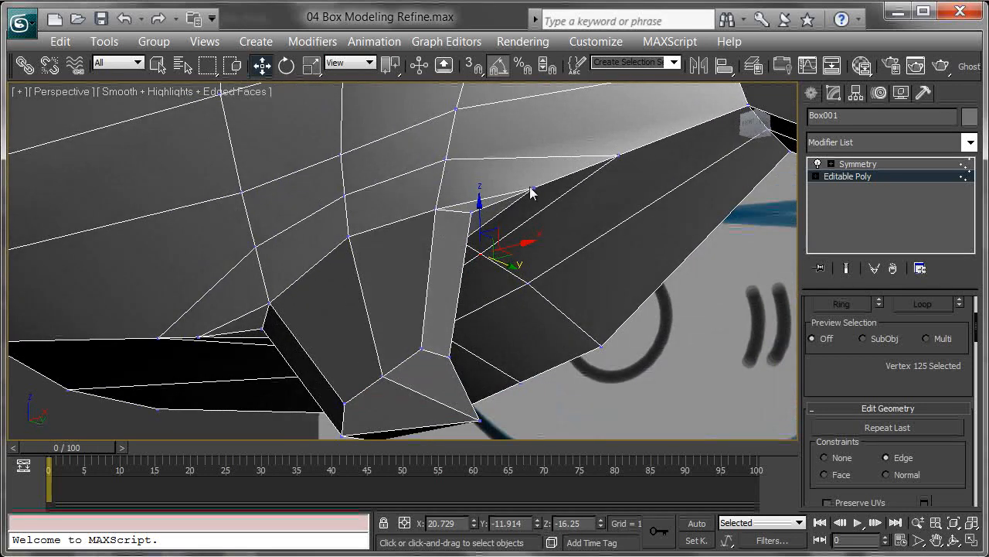
Slide the surrounding loop's rear vertex along its edge toward the back of the side fin
drag(677, 161, 649, 160)
key(ctrl+z)
alt+middle_drag(650, 159, 497, 357)
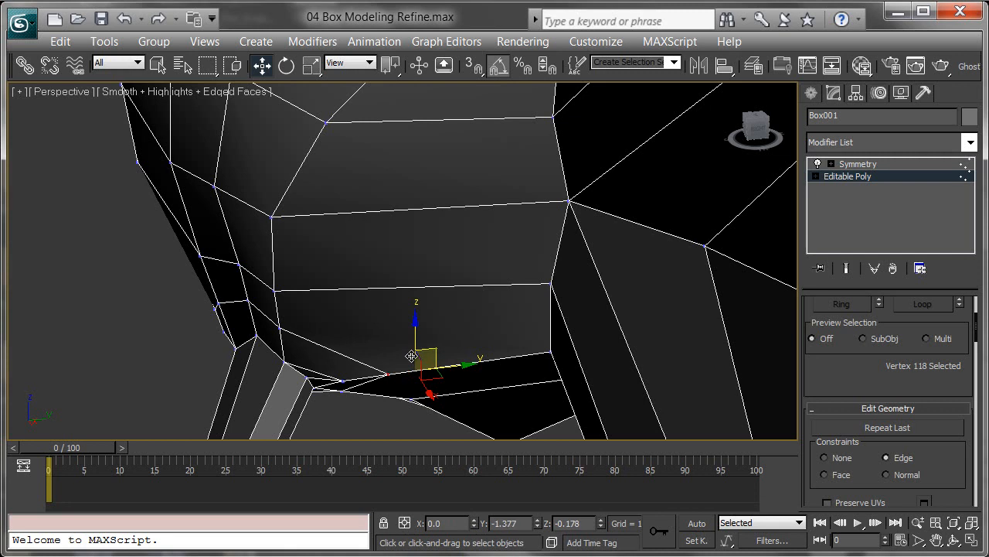
alt+middle_drag(405, 358, 555, 349)
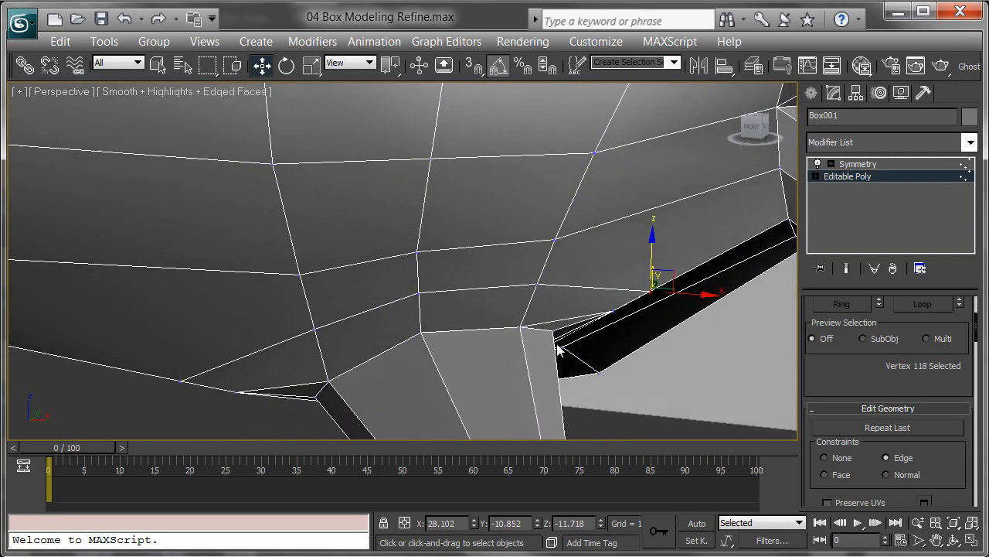
Slide the three loop vertices above the side fin down along their edges, closer to the fin's base
click(541, 285)
drag(537, 249, 547, 277)
click(415, 292)
drag(415, 292, 416, 314)
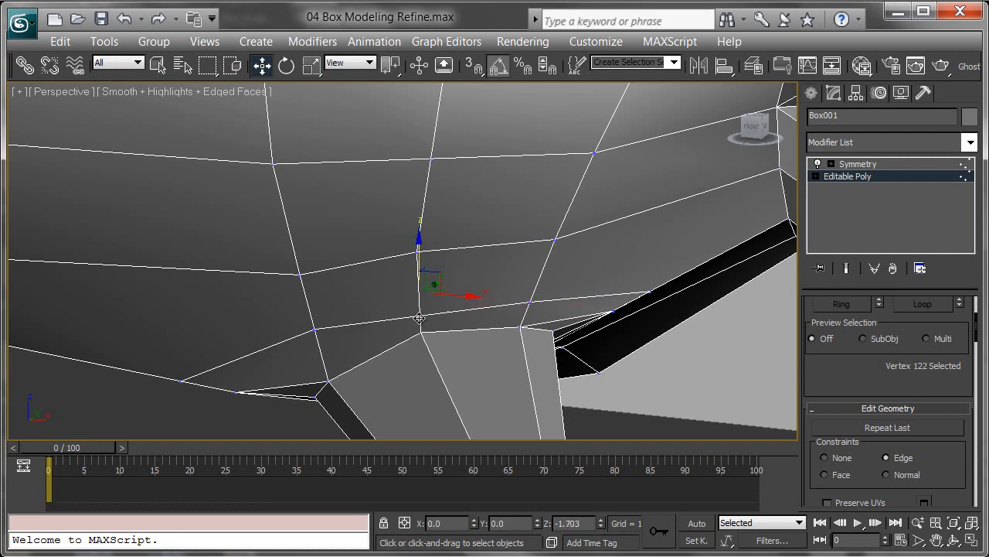
drag(314, 329, 323, 339)
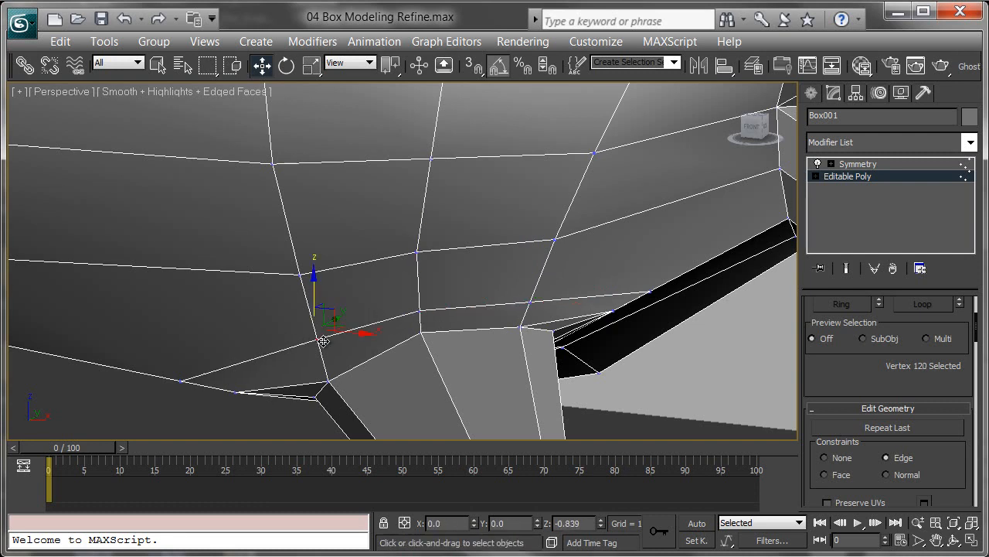
Slide the body vertex at the side fin's front corner back toward the fin and select the loop vertex ahead of it
alt+middle_drag(310, 354, 333, 275)
click(286, 232)
alt+middle_drag(286, 232, 317, 402)
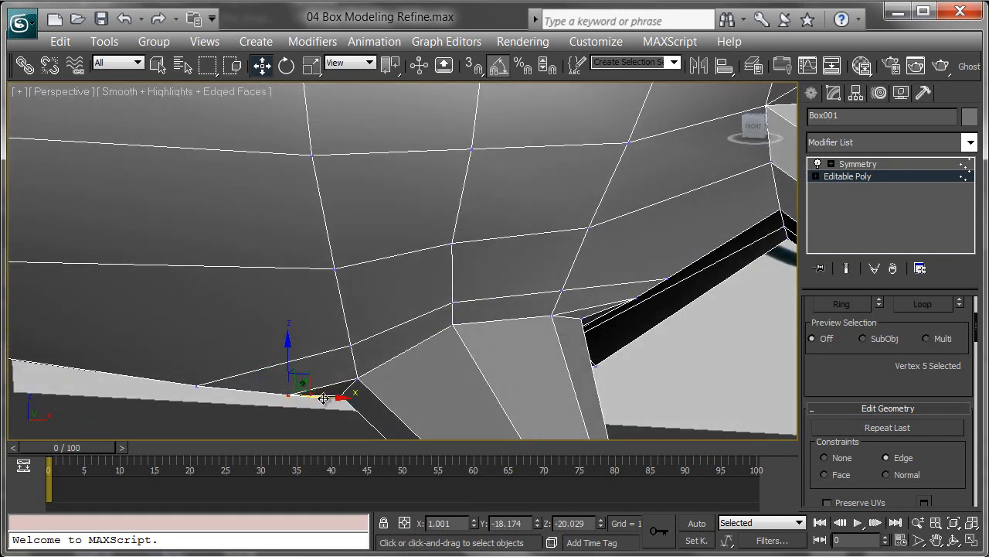
click(201, 385)
Slide the outer vertex behind the dorsal fin backward along its edge toward the tail
alt+middle_drag(229, 391, 691, 199)
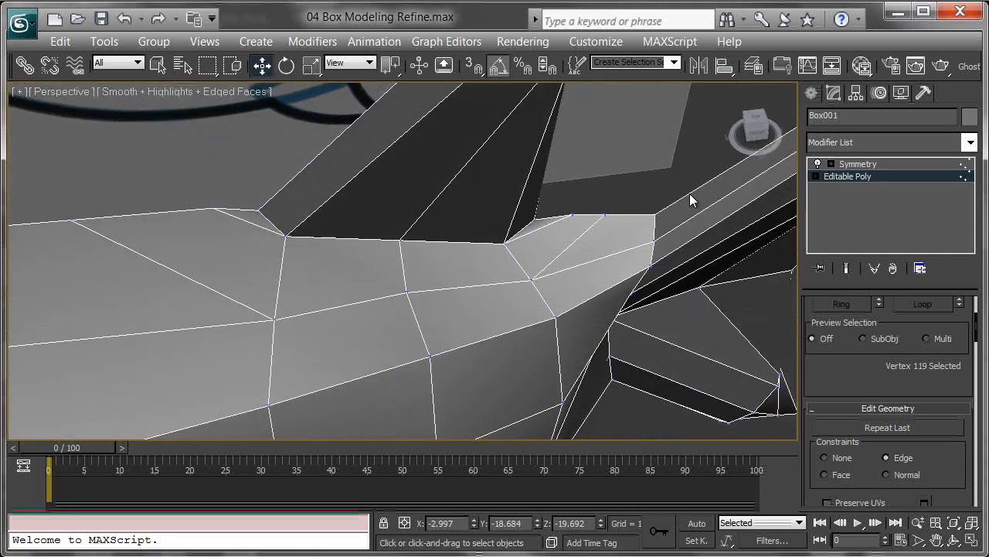
click(606, 216)
drag(645, 211, 654, 209)
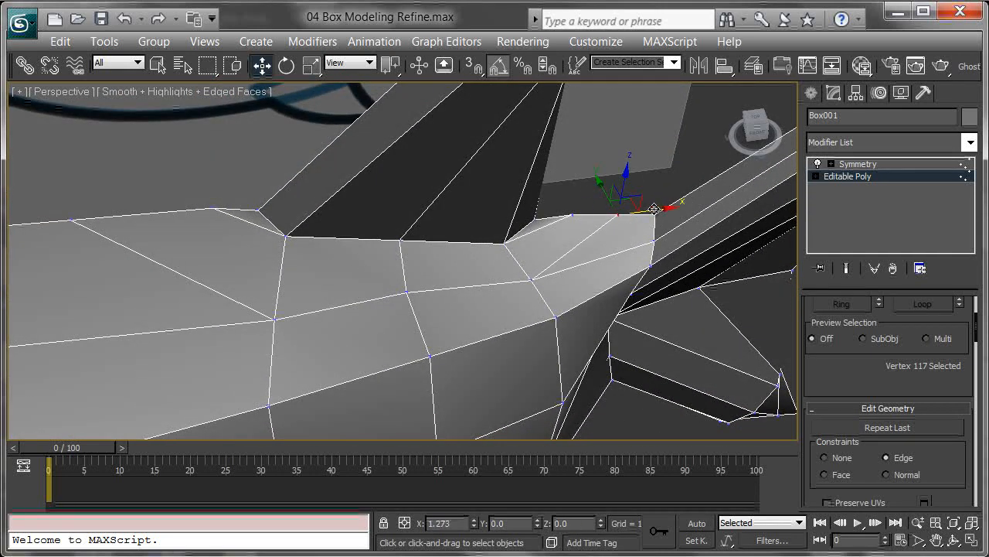
Select the five body edges radiating around the dorsal fin's base and Connect them into a loop surrounding the fin
key(2)
click(517, 260)
ctrl+click(402, 265)
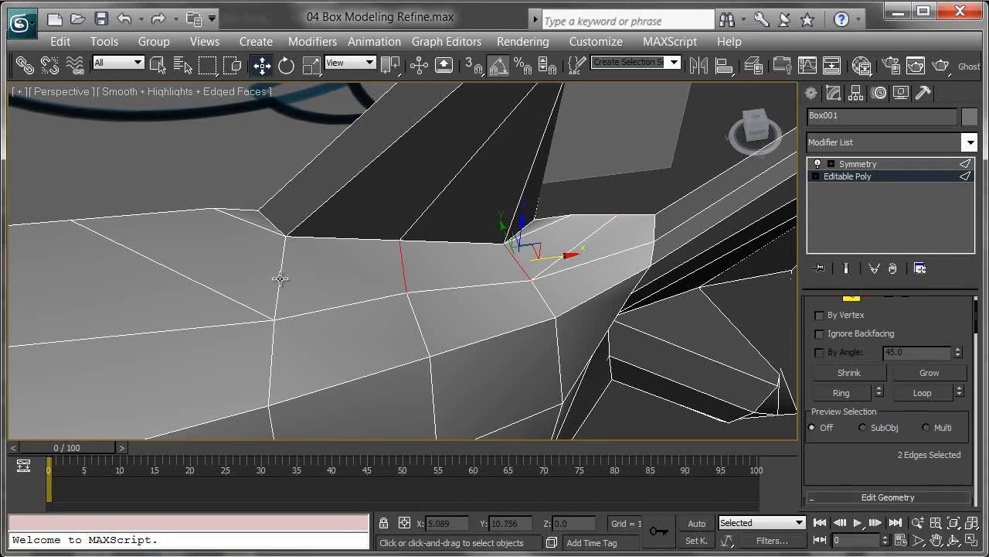
ctrl+click(185, 210)
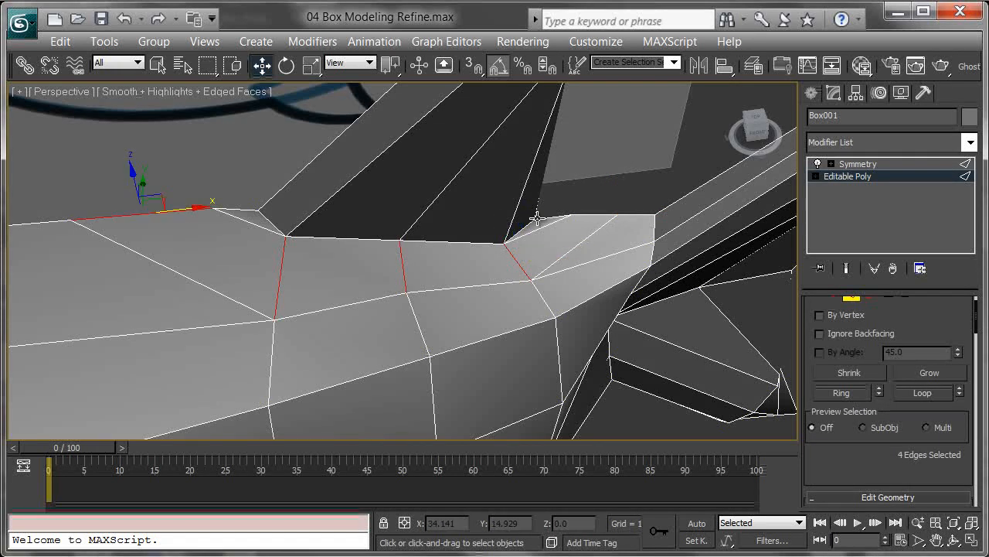
ctrl+click(597, 220)
right_click(596, 240)
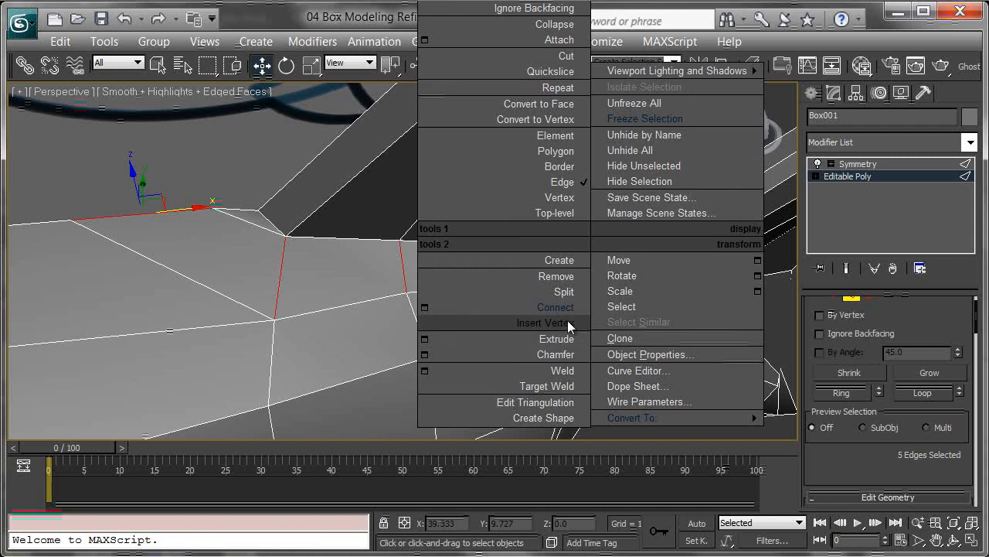
click(557, 307)
Select the ring of lengthwise edges around the mid-body, including the belly edges, and Flow Connect them into a new loop
mouse_move(545, 379)
alt+middle_down()
mouse_move(658, 348)
mouse_move(522, 351)
mouse_move(525, 374)
alt+middle_up()
alt+middle_drag(369, 270, 371, 305)
middle_drag(288, 224, 508, 190)
click(469, 165)
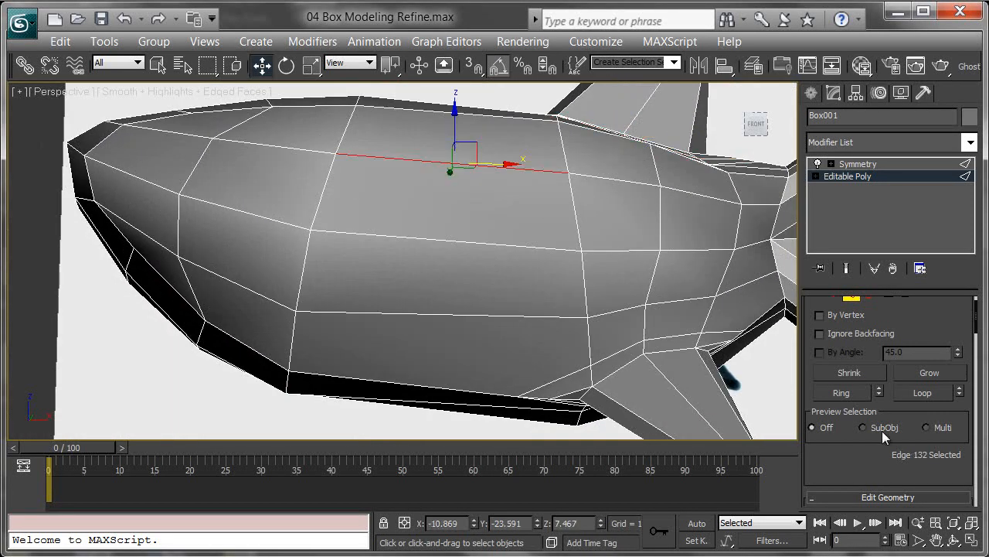
click(843, 394)
alt+middle_drag(501, 232, 534, 298)
mouse_move(496, 389)
alt+middle_down()
mouse_move(491, 368)
mouse_move(582, 165)
mouse_move(592, 106)
mouse_move(578, 71)
alt+middle_up()
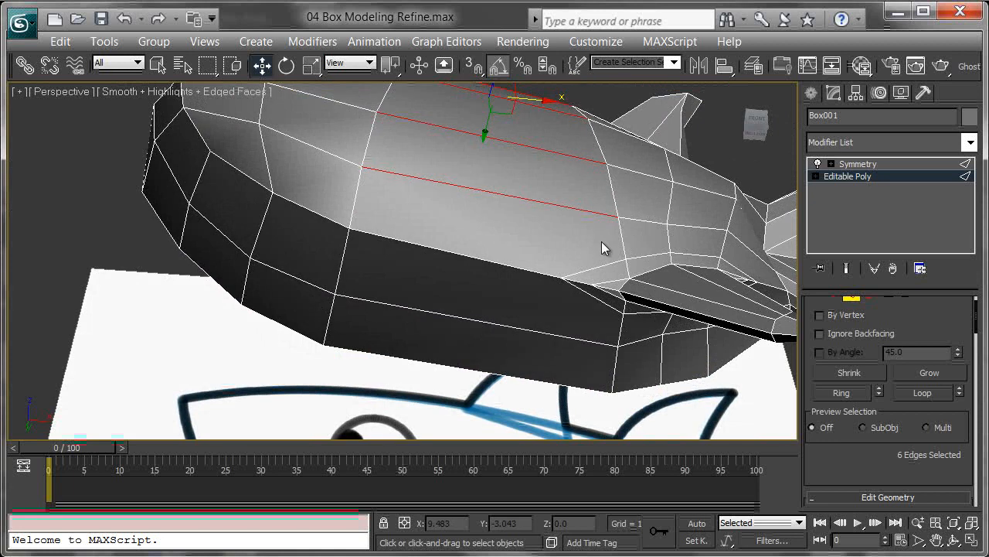
alt+middle_drag(602, 242, 504, 248)
alt+middle_drag(539, 280, 526, 311)
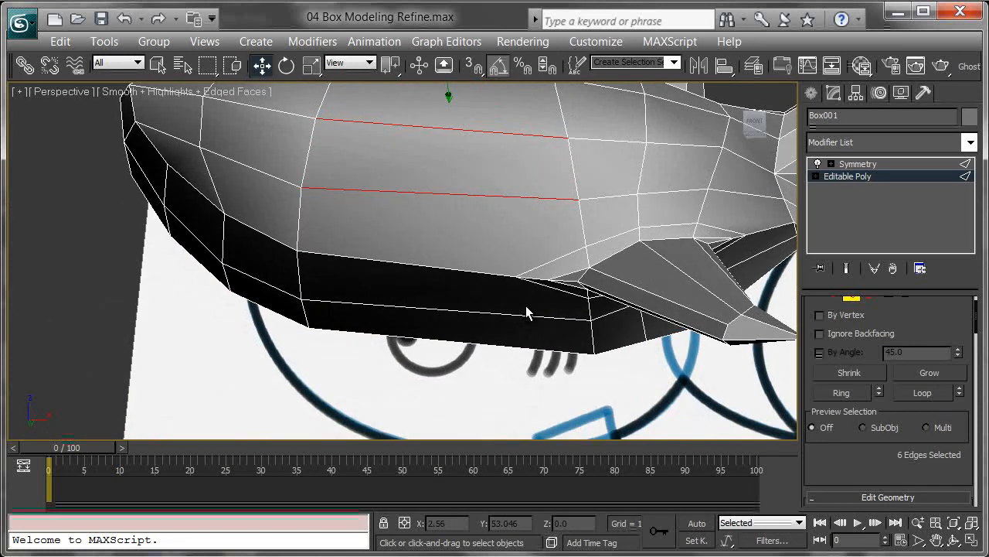
alt+middle_drag(484, 260, 483, 228)
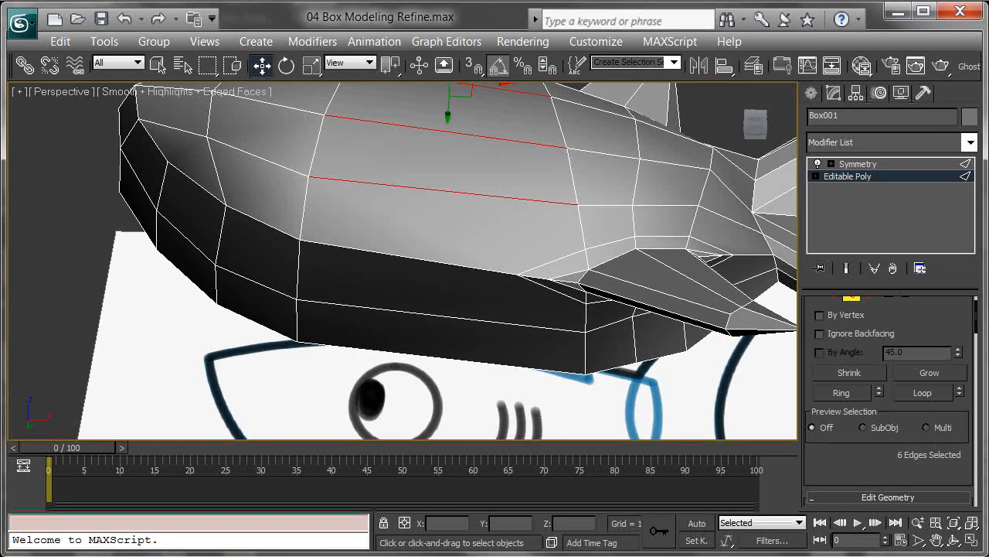
alt+middle_drag(496, 448, 432, 266)
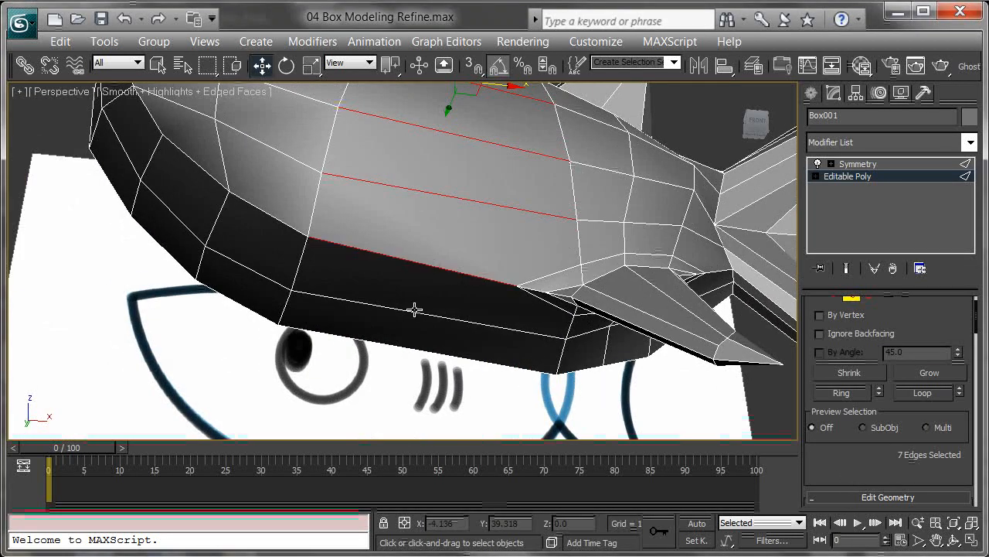
ctrl+click(401, 340)
alt+middle_drag(401, 341, 526, 247)
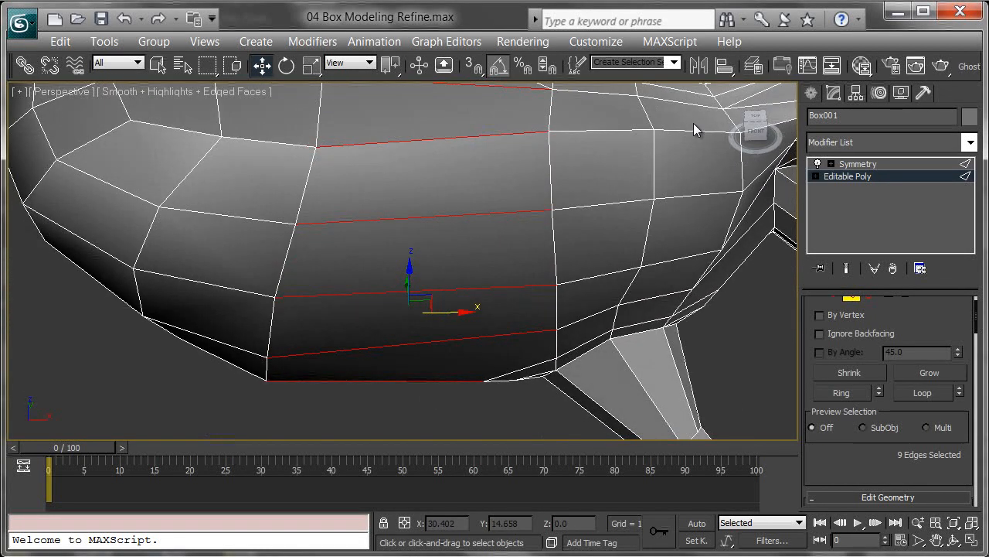
click(789, 61)
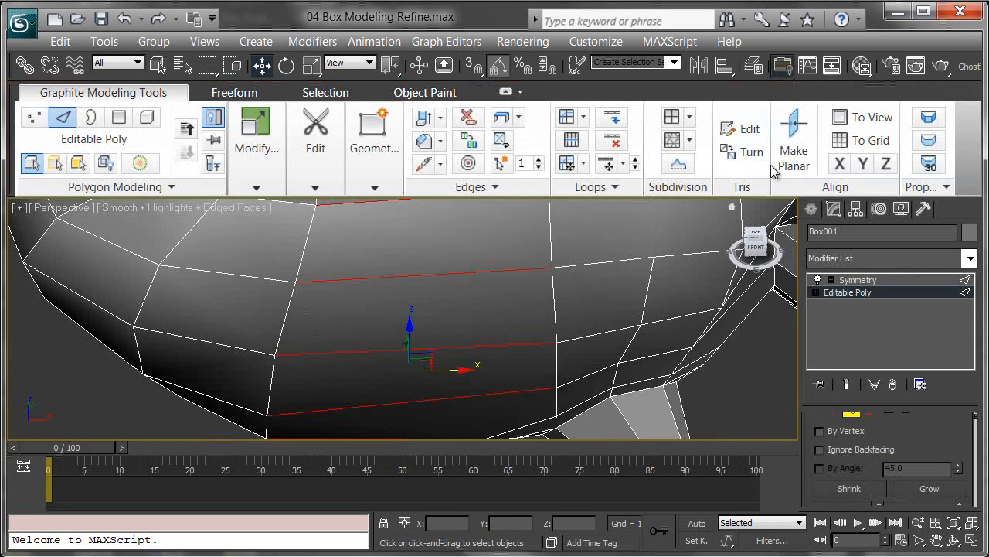
click(568, 164)
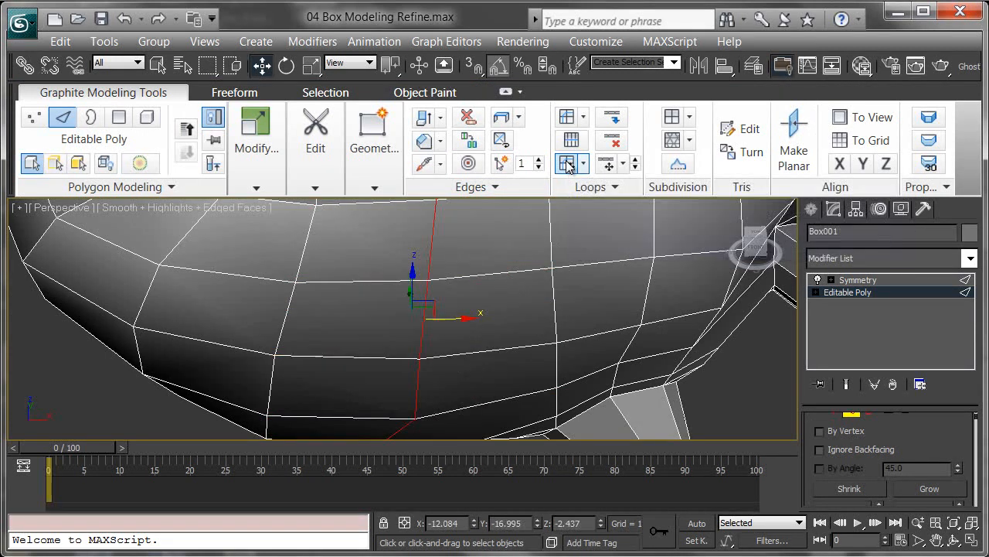
click(780, 67)
Select the ring of lengthwise edges between the body and the tail fin, including the underside edges, and Flow Connect them
alt+middle_drag(541, 232, 534, 368)
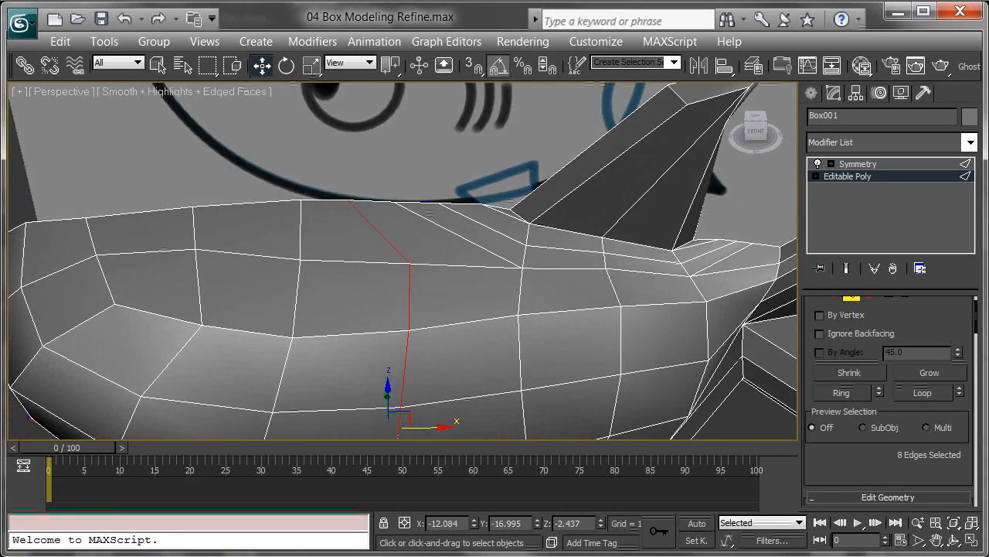
alt+middle_drag(606, 258, 425, 210)
click(432, 208)
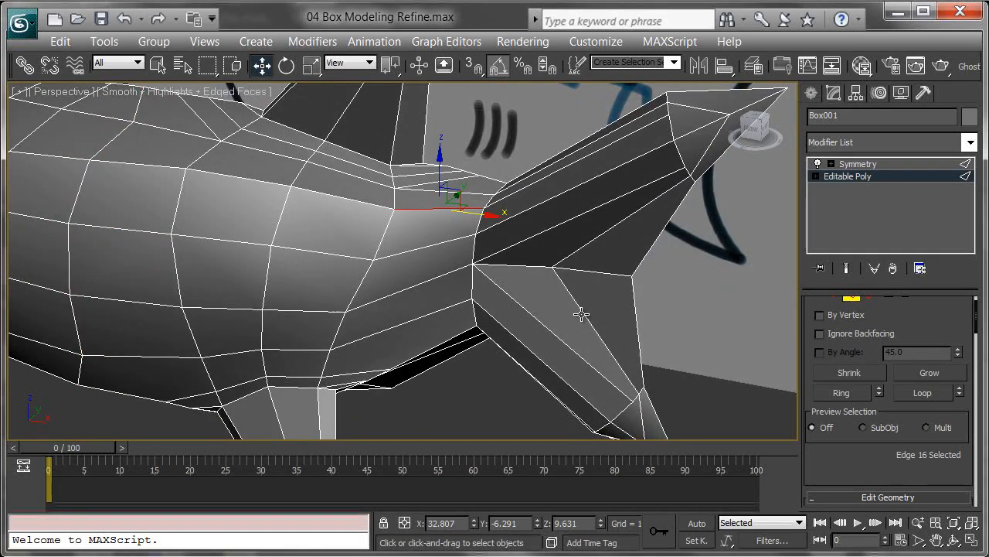
click(853, 396)
alt+middle_drag(541, 387, 395, 351)
alt+middle_drag(462, 374, 415, 319)
ctrl+click(412, 320)
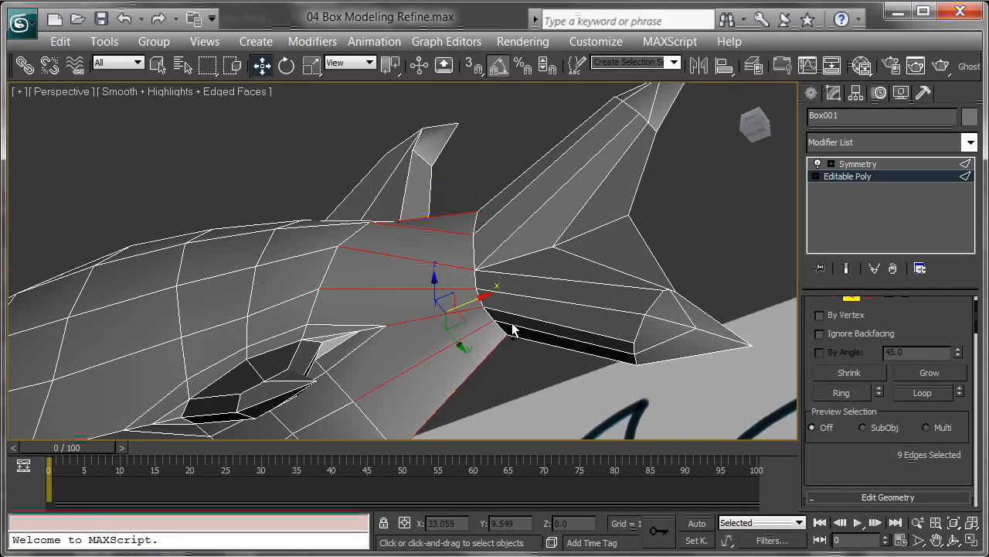
click(783, 66)
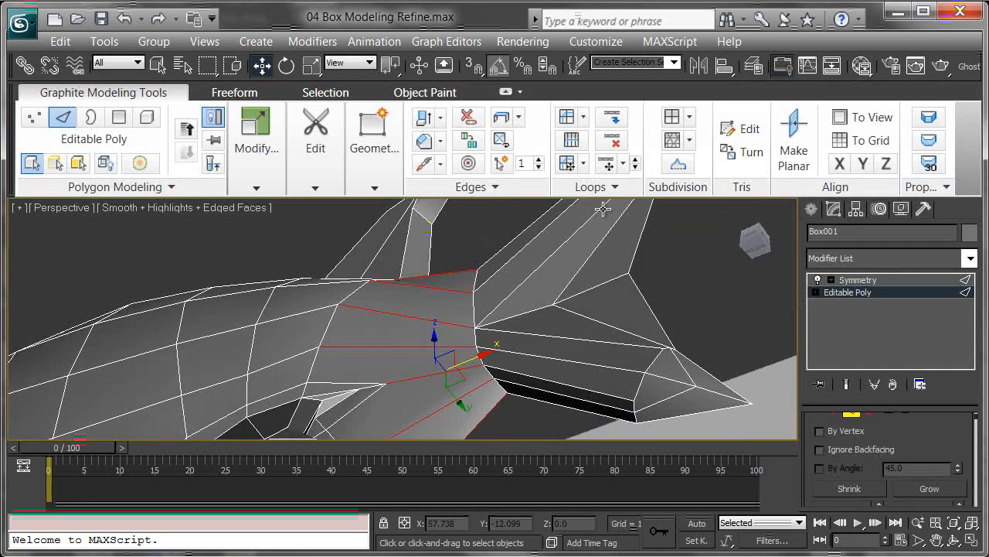
click(569, 162)
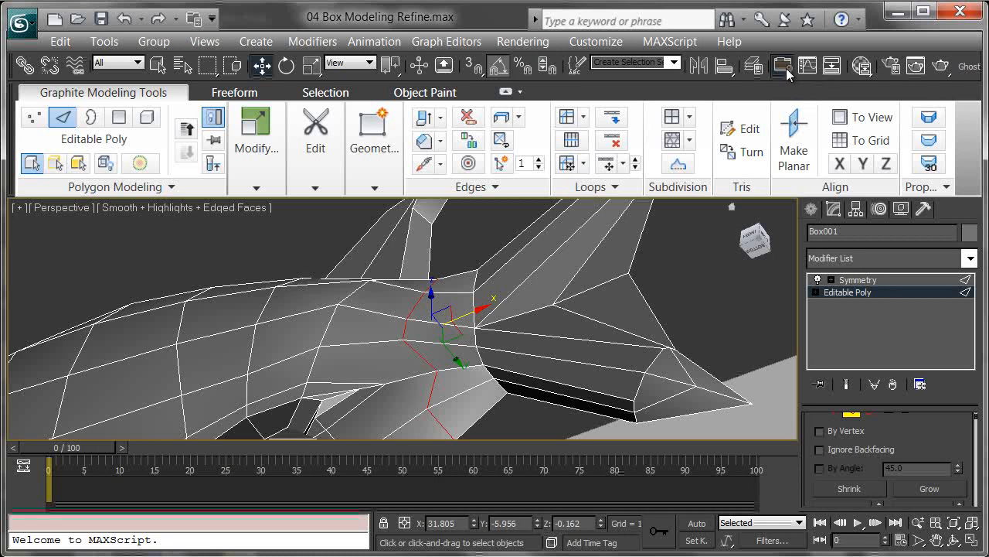
click(786, 68)
Redo the new loop in front of the tail fin with a regular Connect
alt+middle_drag(508, 287, 482, 402)
alt+middle_drag(534, 335, 521, 280)
right_click(523, 286)
click(461, 348)
Remove the two kinked edges of the new tail loop on the lower side of the body behind the side fin
alt+middle_drag(451, 341, 444, 255)
scroll(387, 264, up, 2)
alt+middle_drag(437, 196, 416, 315)
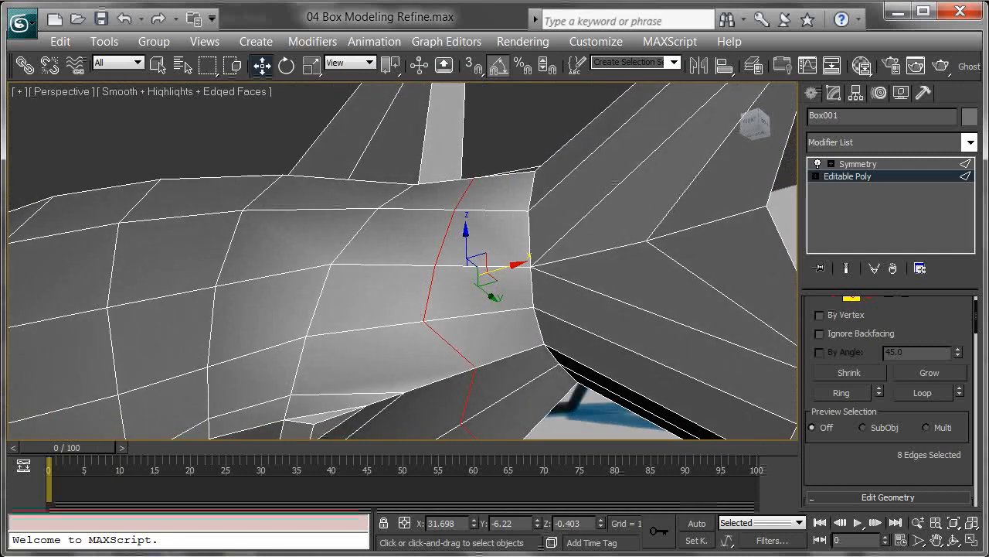
alt+middle_drag(482, 340, 492, 205)
click(514, 178)
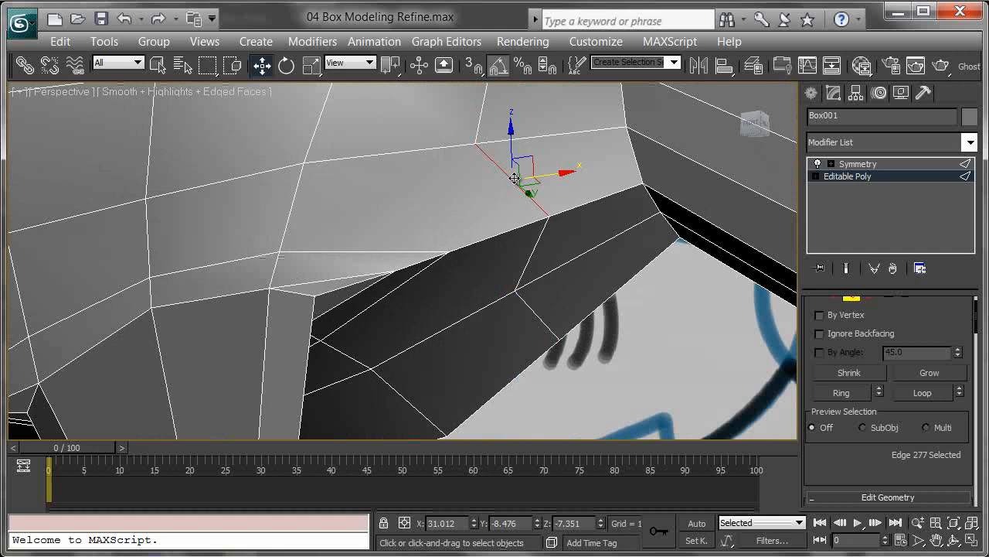
ctrl+click(542, 230)
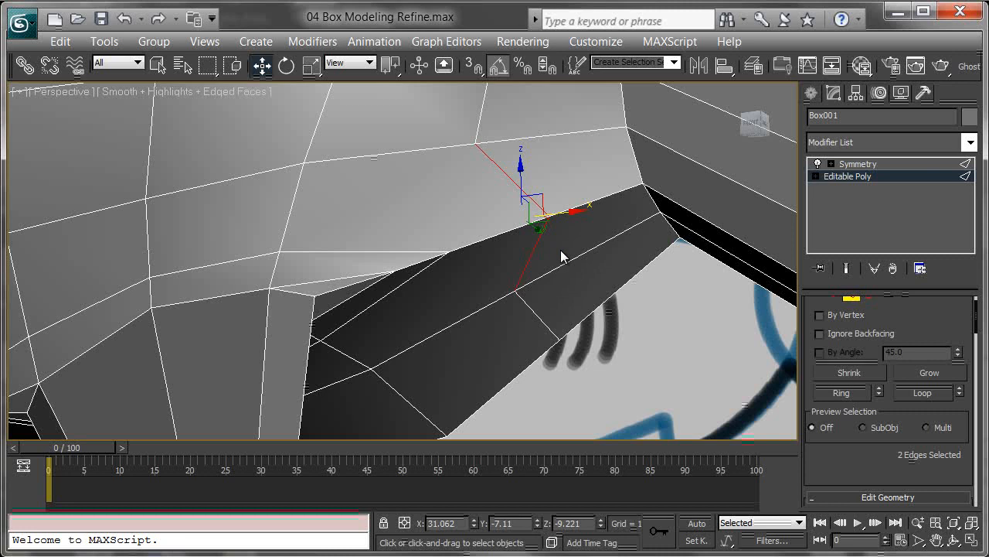
click(561, 256)
alt+middle_drag(546, 192, 505, 266)
In vertex editing, Connect the tail loop's open upper and lower vertices to the corner vertex behind the side fin
key(1)
alt+middle_drag(417, 293, 499, 245)
click(471, 140)
ctrl+click(446, 242)
right_click(537, 251)
click(513, 313)
click(516, 293)
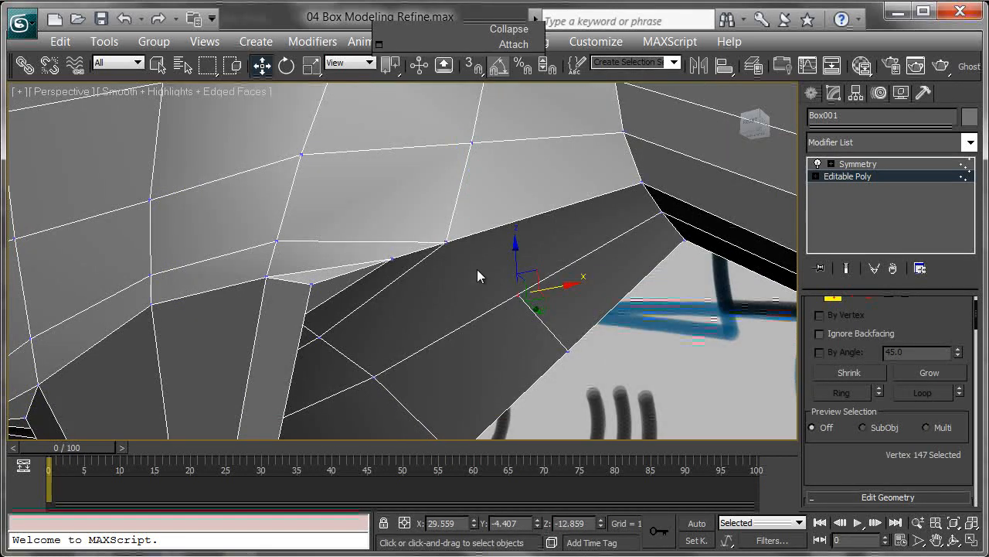
ctrl+click(445, 242)
alt+middle_drag(602, 322, 526, 290)
scroll(528, 294, down, 4)
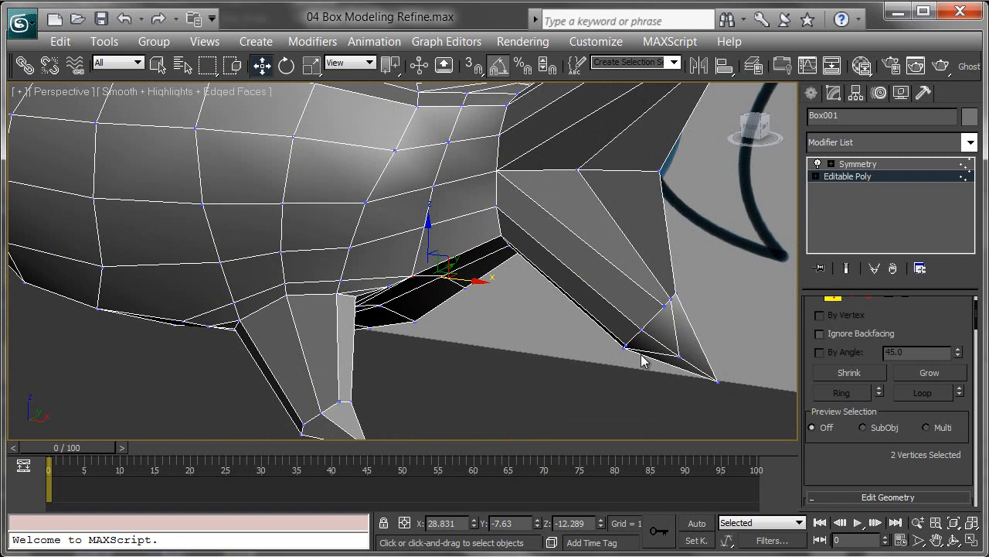
key(2)
click(466, 214)
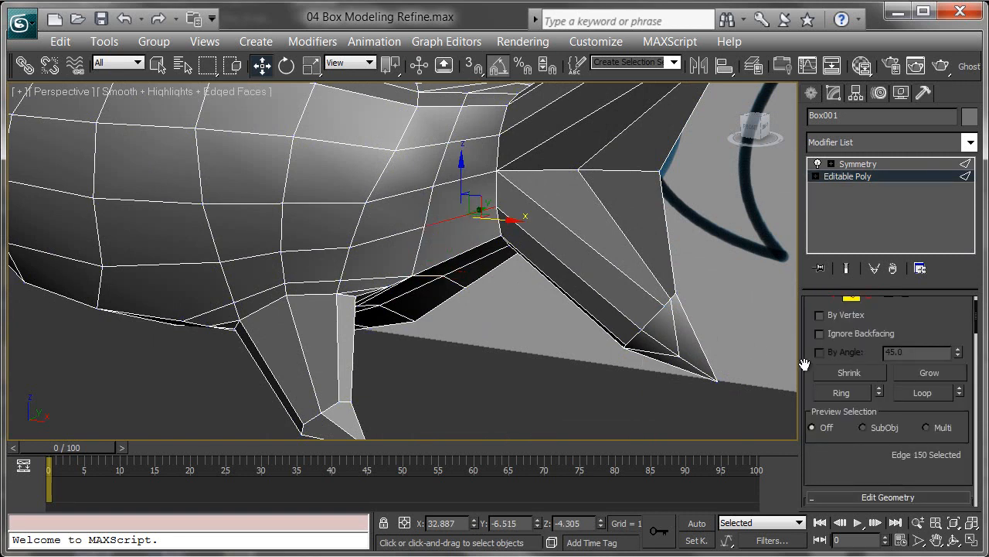
click(835, 396)
alt+middle_drag(524, 247, 535, 209)
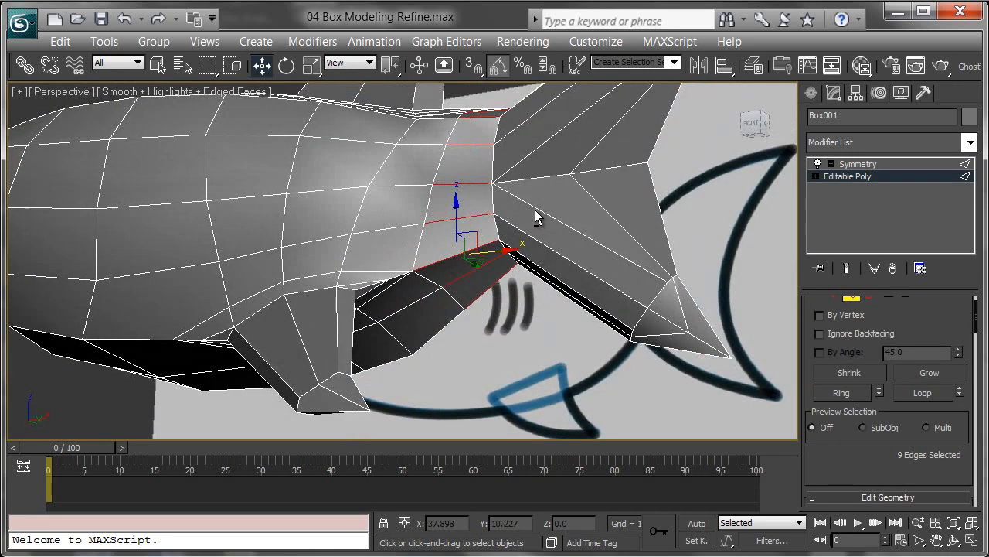
Select the edge ring just ahead of the new tail loop and examine how it meets the body around the side fin
click(401, 224)
click(843, 393)
scroll(516, 391, up, 8)
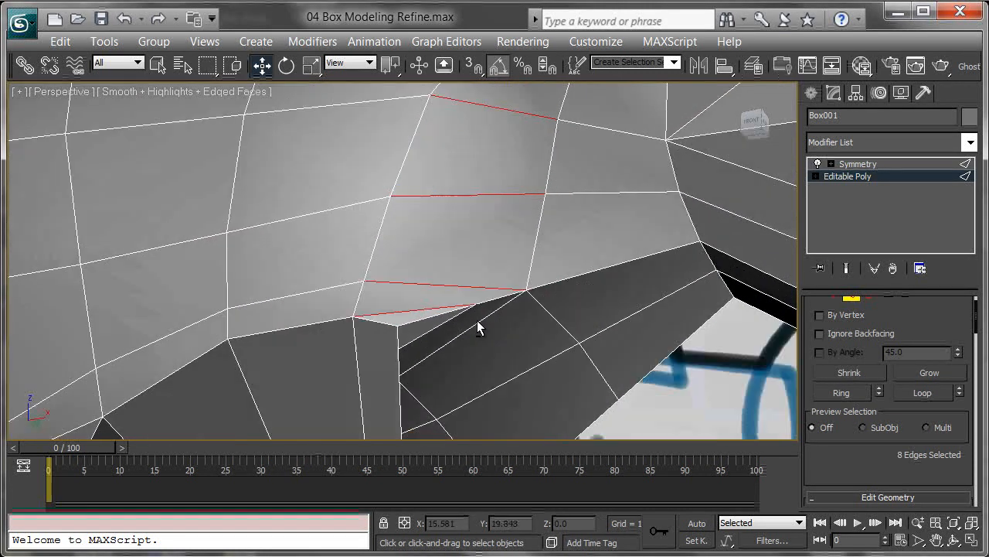
alt+middle_drag(477, 320, 417, 312)
alt+middle_drag(477, 255, 482, 346)
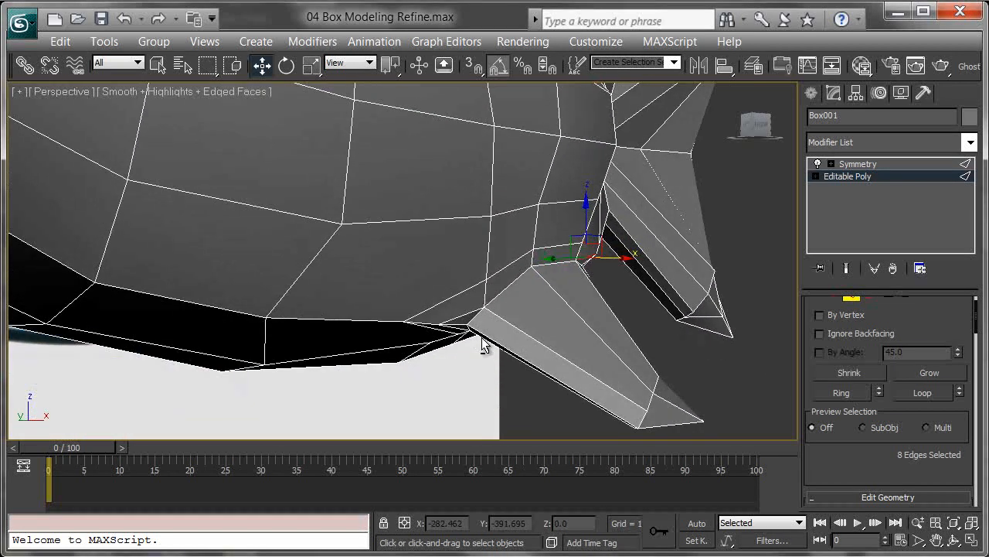
alt+middle_drag(548, 306, 496, 337)
middle_drag(457, 298, 644, 269)
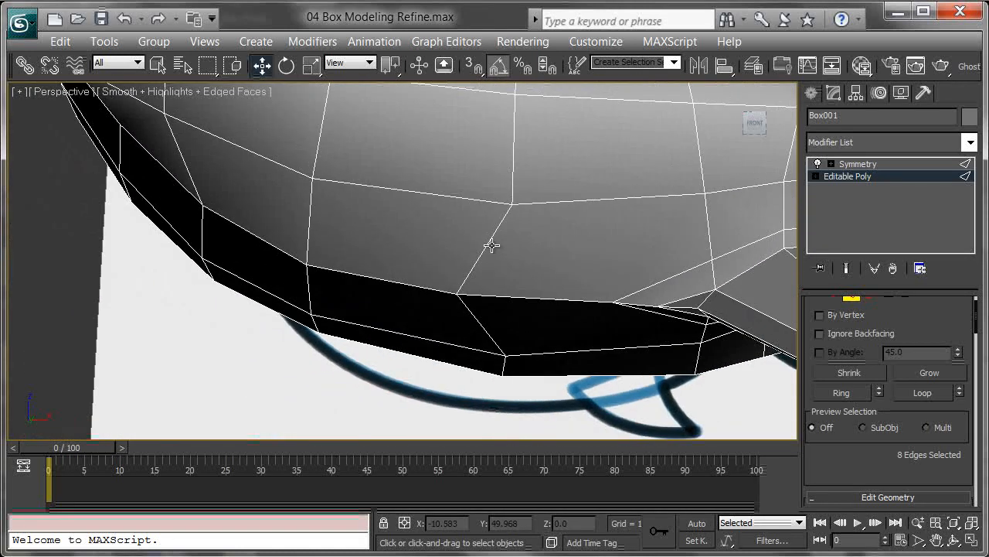
Try removing the two kinked edges on the lower body in front of the side fin
click(489, 243)
ctrl+click(483, 326)
alt+middle_drag(537, 343, 501, 327)
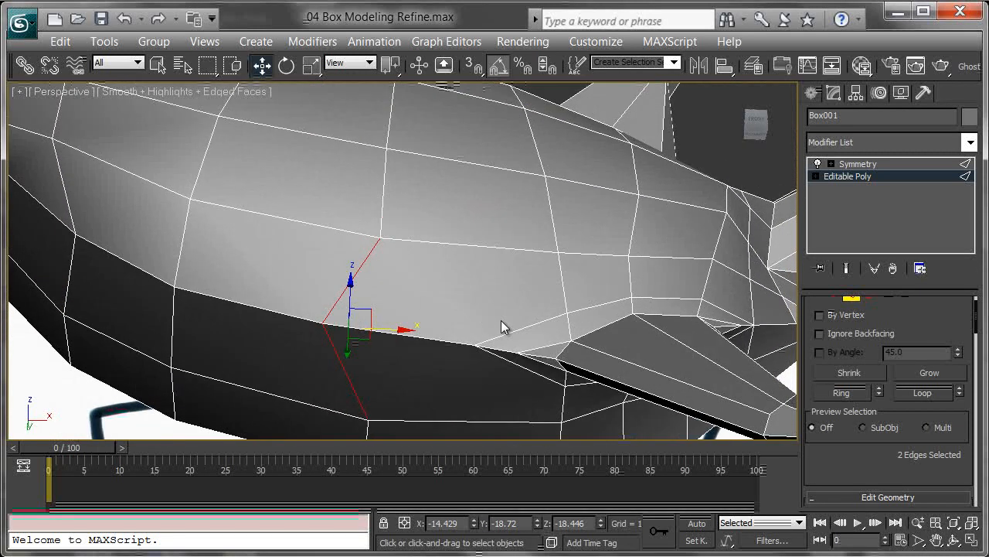
click(501, 320)
alt+middle_drag(425, 292, 439, 274)
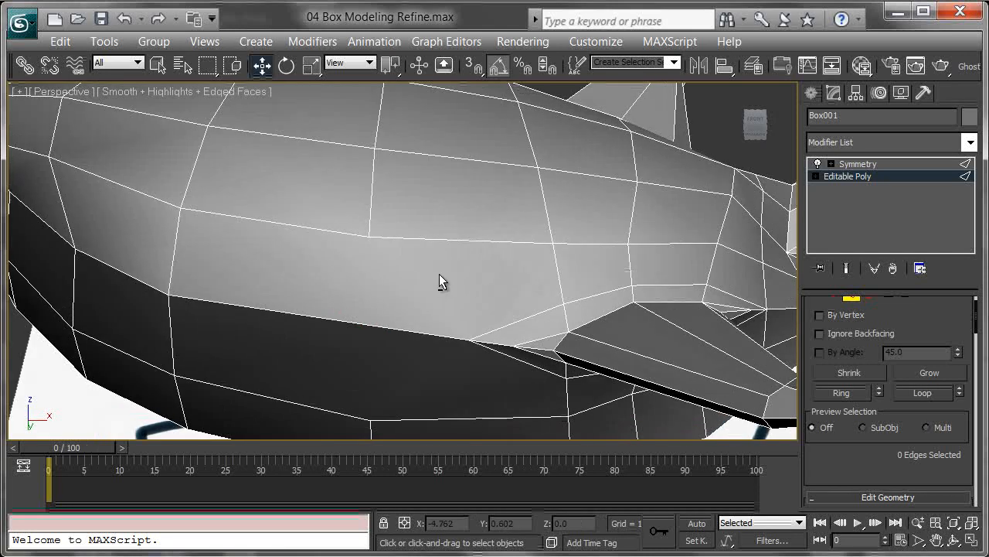
Try connecting the loop's open upper and lower vertices to the corner vertex in front of the side fin
key(1)
click(370, 235)
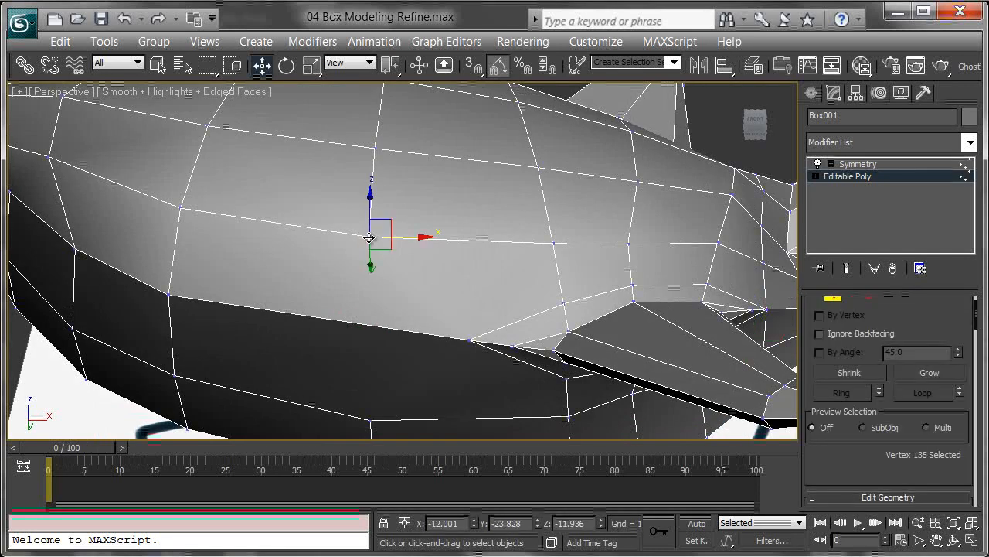
ctrl+click(472, 341)
right_click(564, 249)
click(527, 324)
click(371, 419)
ctrl+click(467, 340)
right_click(584, 310)
click(550, 376)
Select the ring of lengthwise edges ahead of the rerouted loop and examine how it runs across the flank and belly
mouse_move(508, 377)
alt+middle_down()
mouse_move(478, 379)
mouse_move(481, 294)
mouse_move(559, 289)
mouse_move(685, 348)
mouse_move(611, 265)
mouse_move(510, 294)
alt+middle_up()
scroll(417, 246, down, 3)
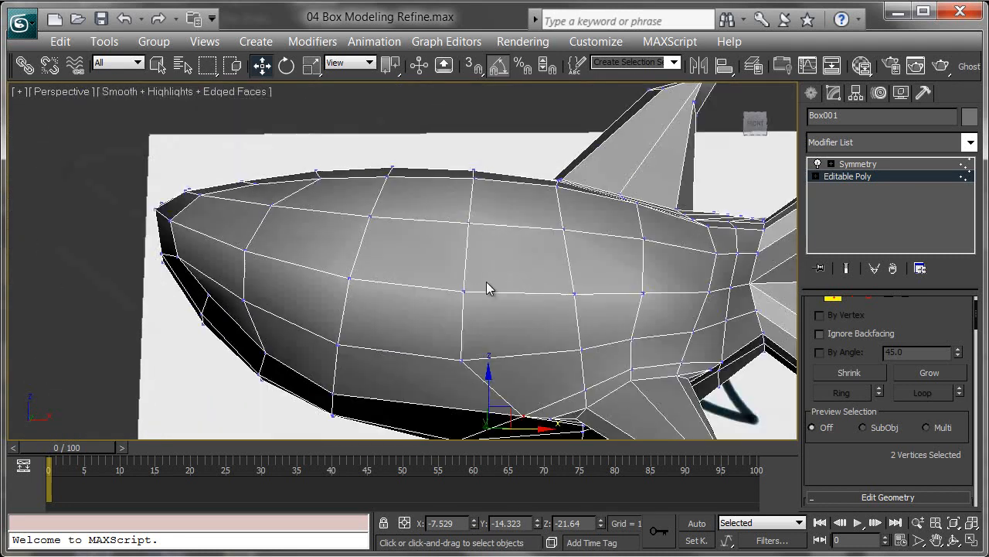
key(2)
click(431, 220)
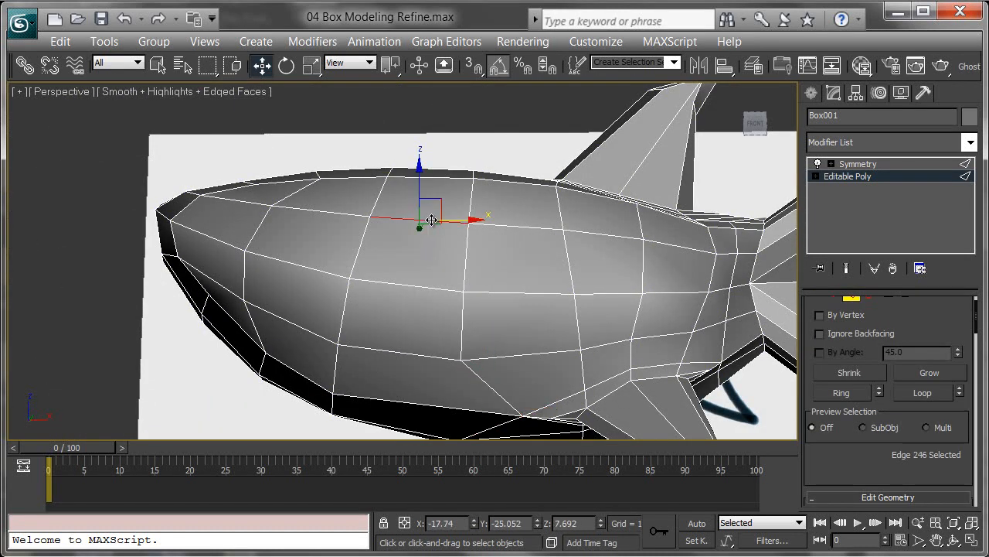
drag(811, 315, 813, 347)
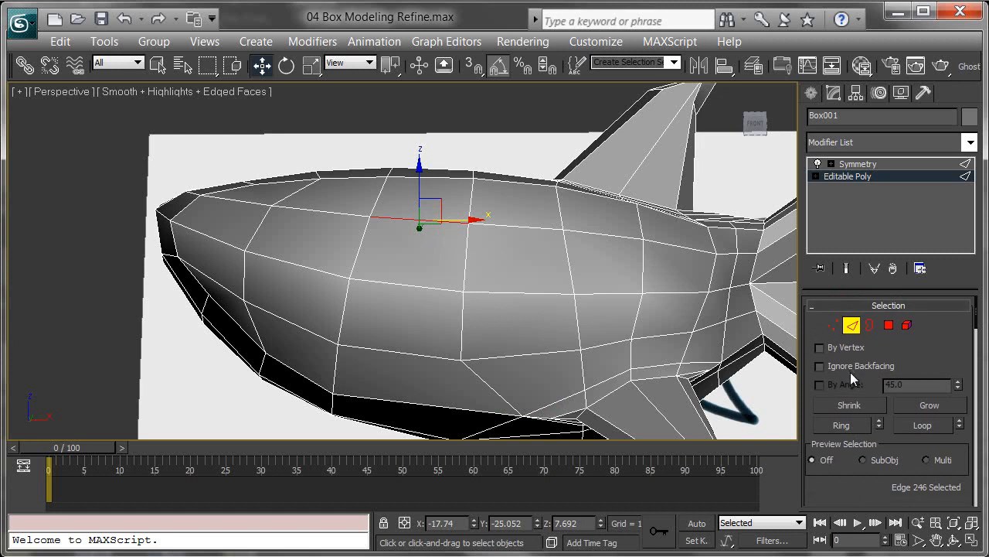
click(841, 424)
mouse_move(464, 348)
alt+middle_down()
mouse_move(460, 338)
mouse_move(490, 304)
mouse_move(469, 348)
mouse_move(470, 216)
mouse_move(453, 250)
mouse_move(464, 261)
mouse_move(441, 221)
alt+middle_up()
scroll(441, 221, up, 4)
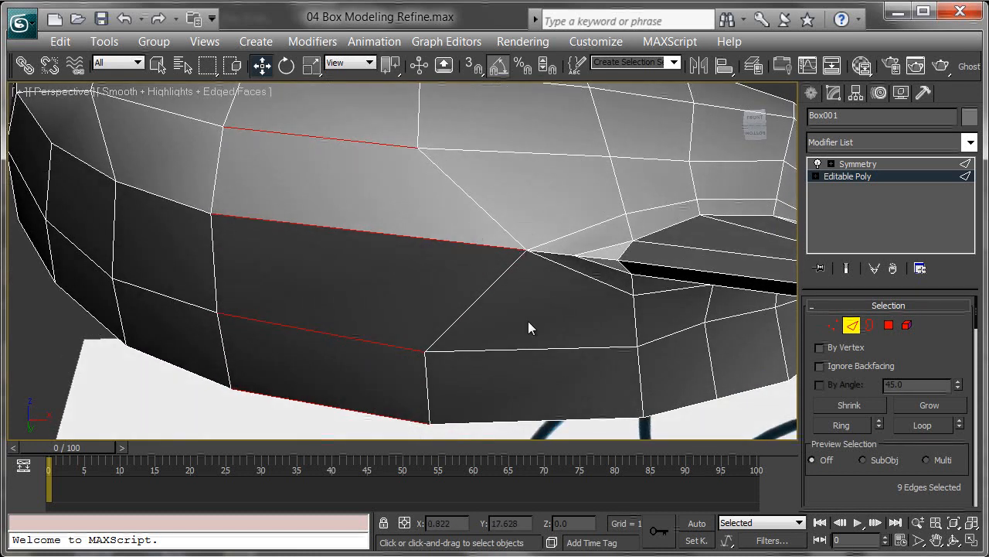
alt+middle_drag(521, 307, 459, 305)
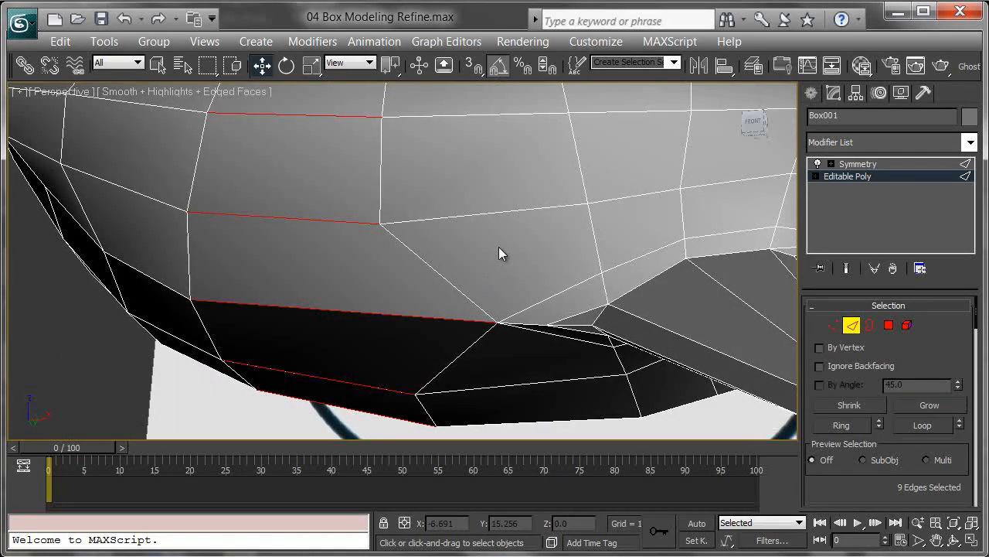
scroll(474, 283, down, 5)
Undo the removal and reconnection of the edges in front of the side fin
click(478, 288)
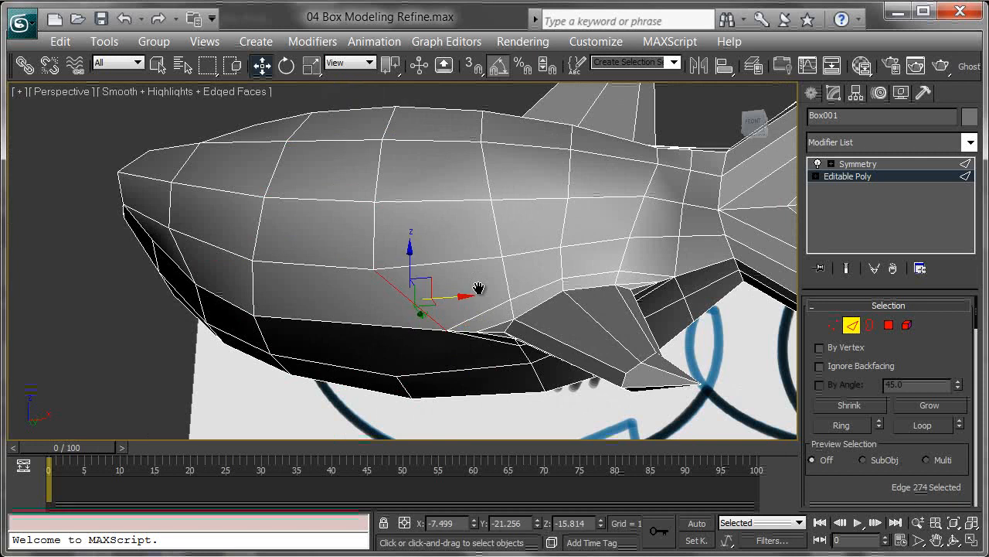
key(ctrl+z)
key(ctrl+z)
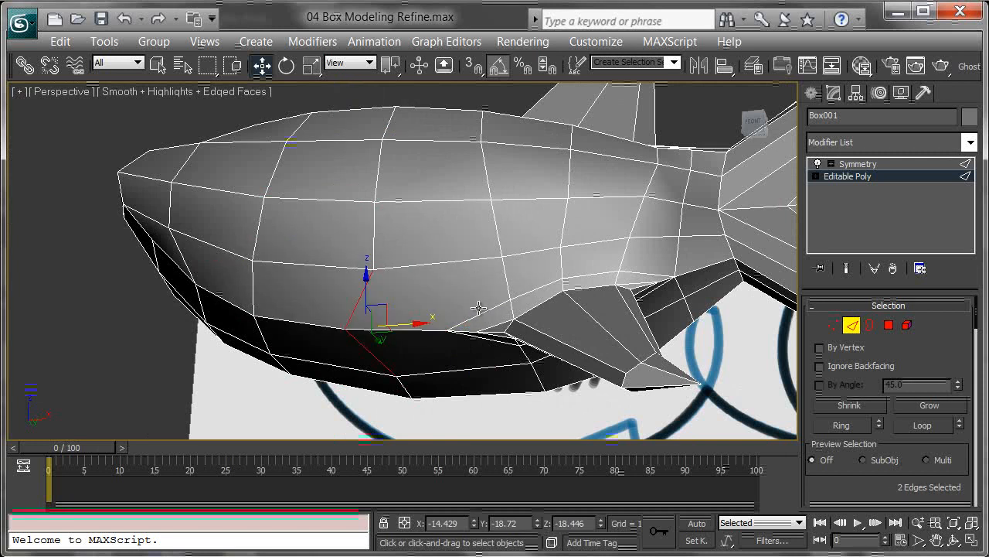
In vertex editing, slide the kinked vertex along its edge toward the side fin to straighten the loop on the lower body
alt+middle_drag(483, 300, 491, 334)
scroll(488, 312, up, 5)
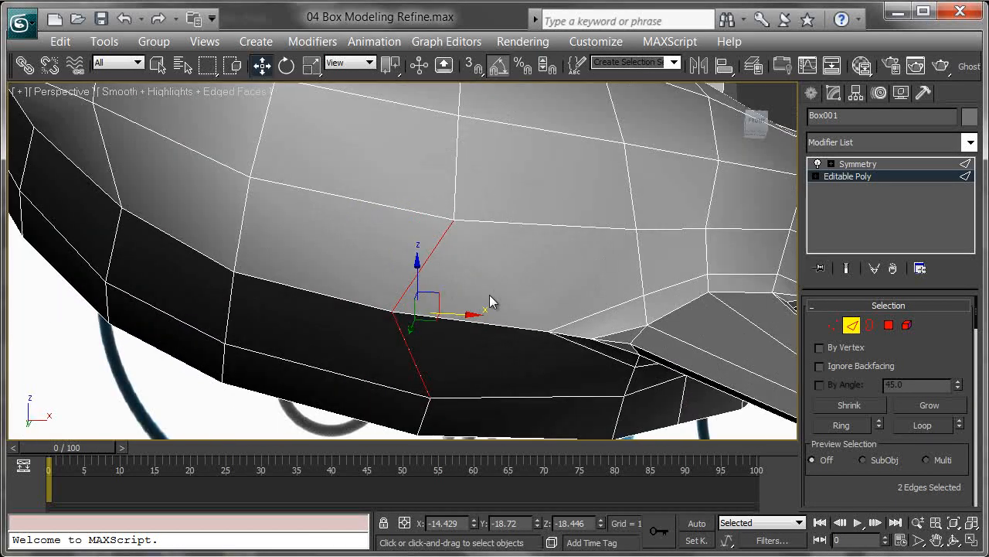
key(1)
click(393, 313)
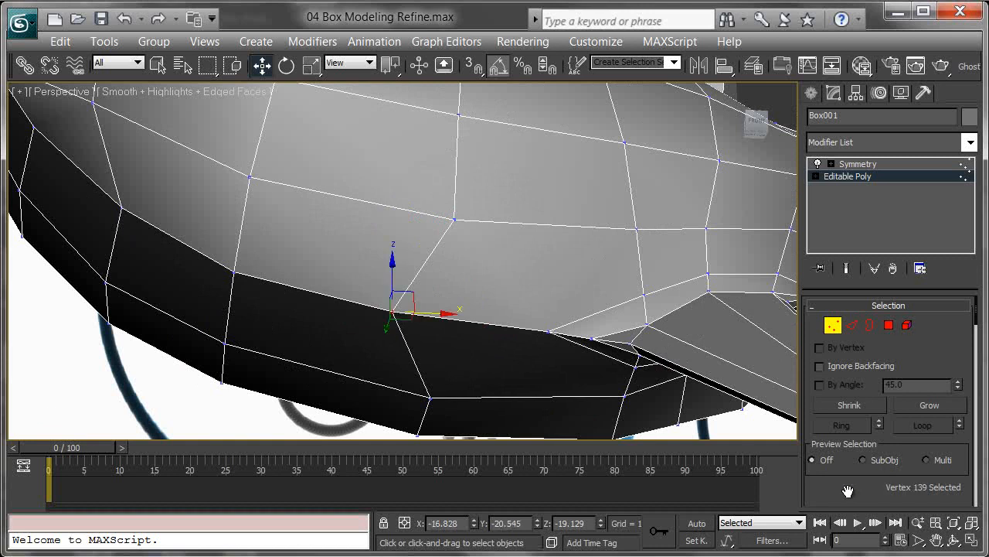
drag(851, 489, 850, 381)
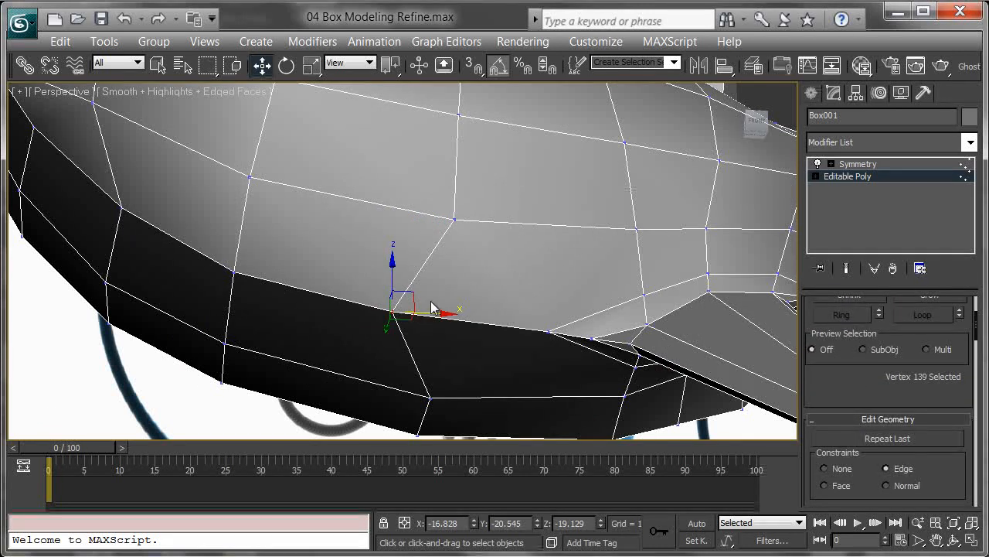
drag(427, 311, 499, 321)
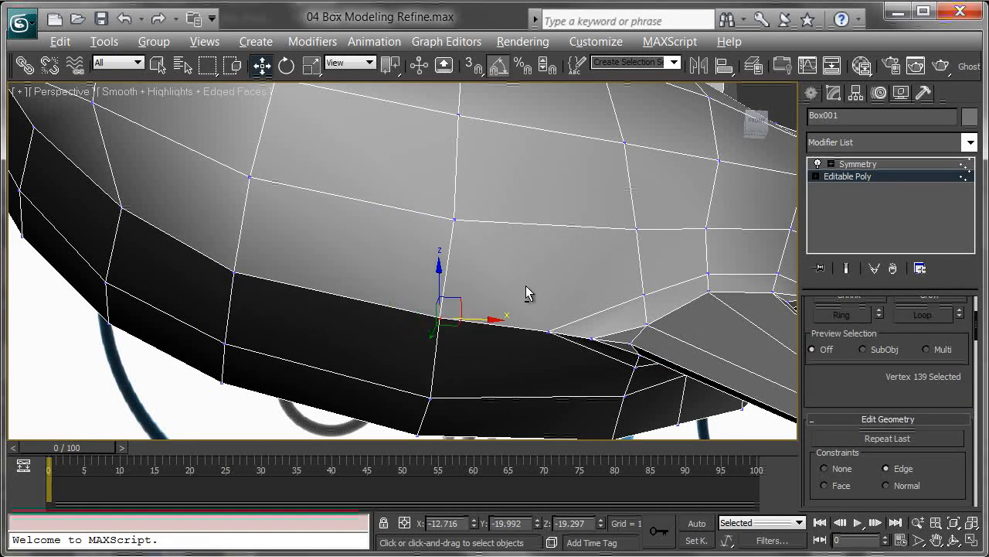
In edge editing, select the two lengthwise belly edges below the front of the side fin and Connect them
middle_drag(498, 321, 500, 227)
scroll(500, 227, down, 3)
alt+middle_drag(406, 277, 390, 142)
alt+middle_drag(433, 194, 447, 210)
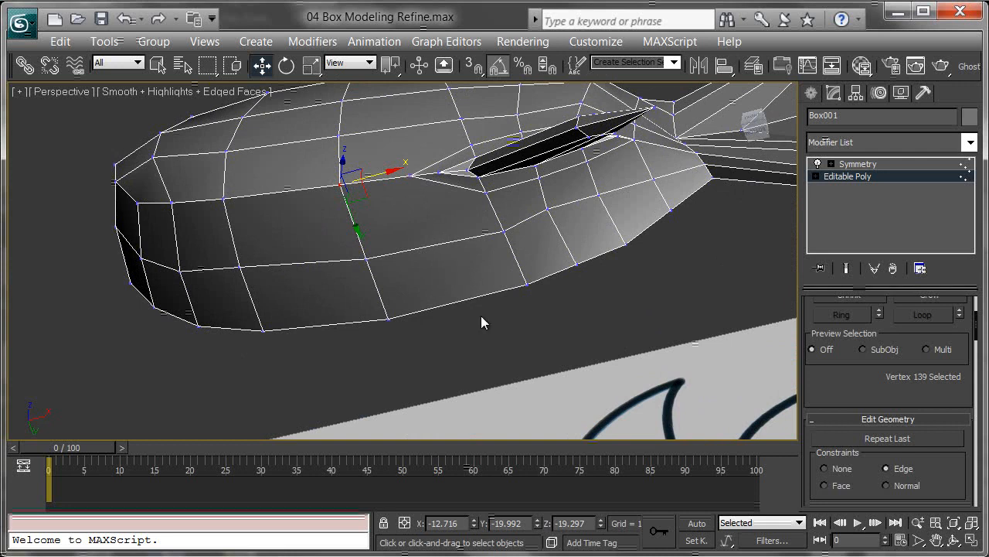
key(2)
drag(479, 331, 438, 247)
right_click(484, 262)
click(439, 326)
scroll(441, 321, up, 2)
middle_drag(463, 285, 504, 327)
scroll(452, 315, up, 2)
scroll(504, 327, down, 2)
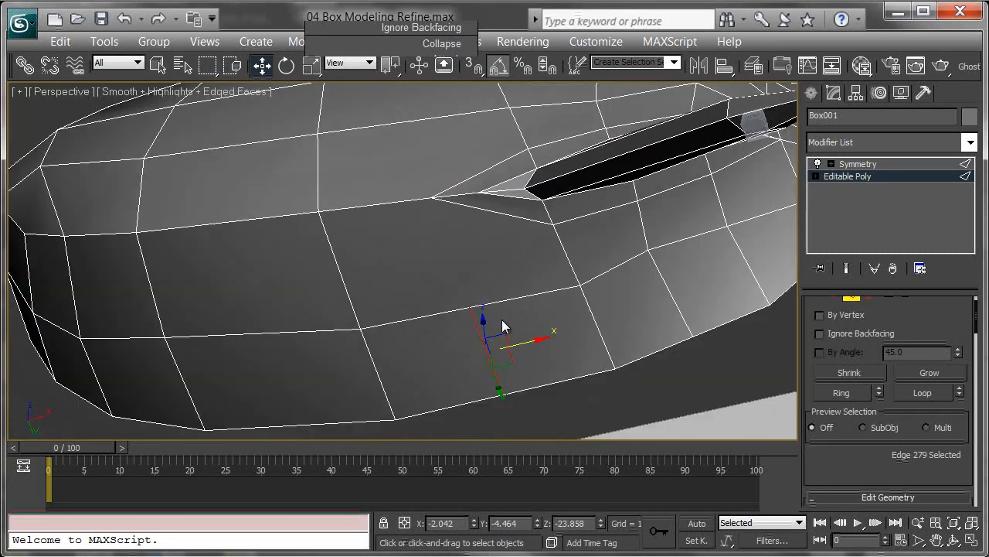
In vertex editing, Connect the new belly edge's upper vertex to the corner vertex in front of the side fin
key(1)
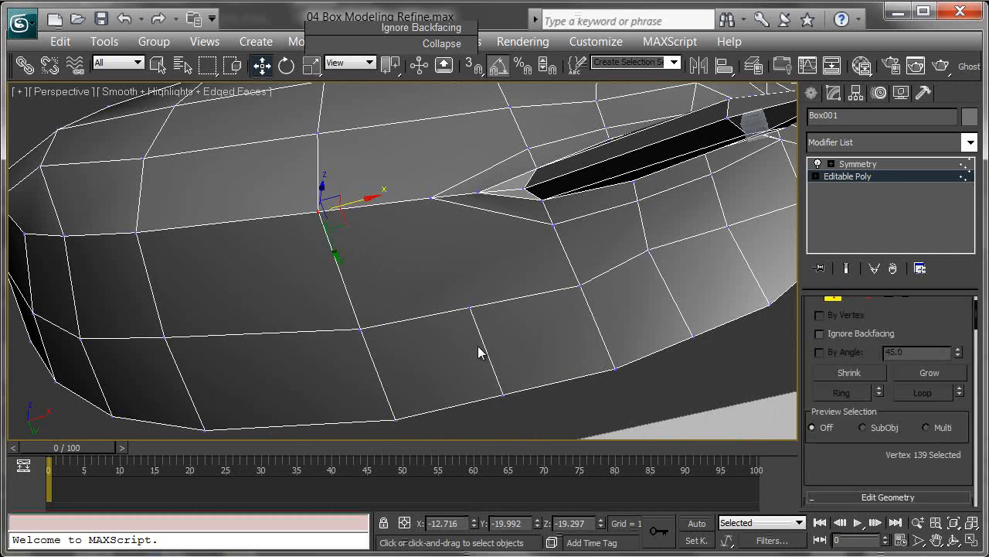
click(470, 307)
ctrl+click(431, 200)
right_click(502, 238)
click(469, 302)
alt+middle_drag(492, 249, 434, 317)
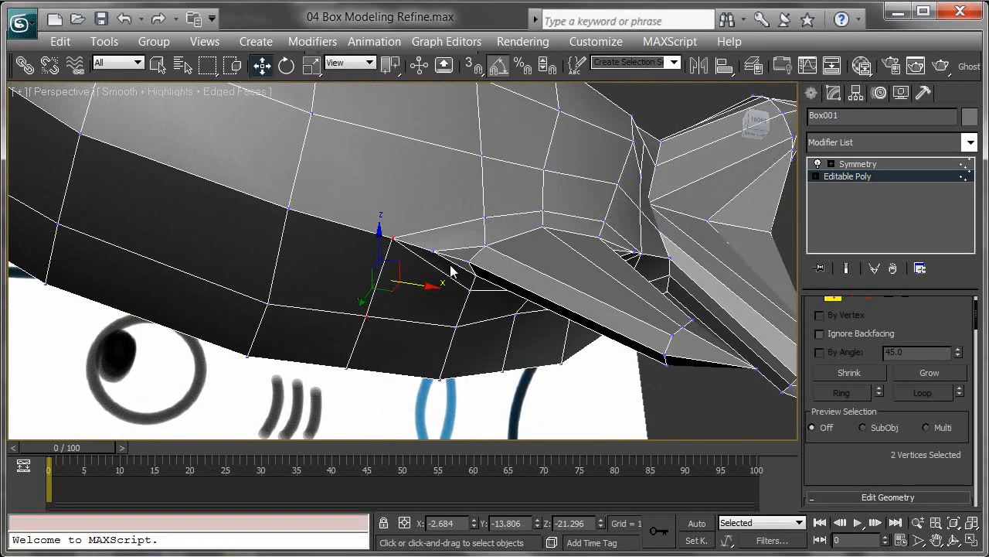
Select the three diagonal edges ahead of the dorsal fin and the lengthwise edges below them down the flank, and Connect them
alt+middle_drag(454, 281, 437, 313)
alt+middle_drag(379, 245, 387, 228)
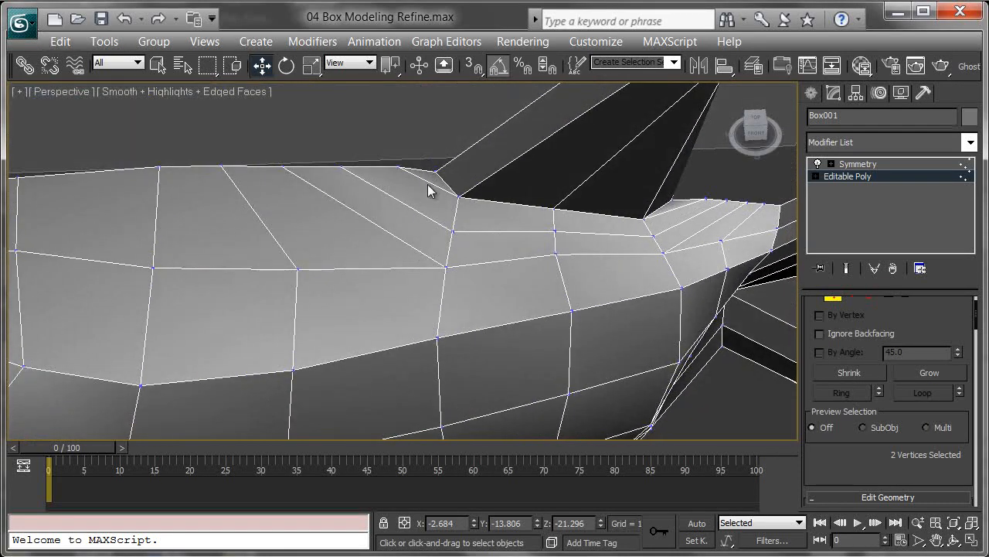
alt+middle_drag(427, 183, 429, 181)
scroll(819, 300, up, 2)
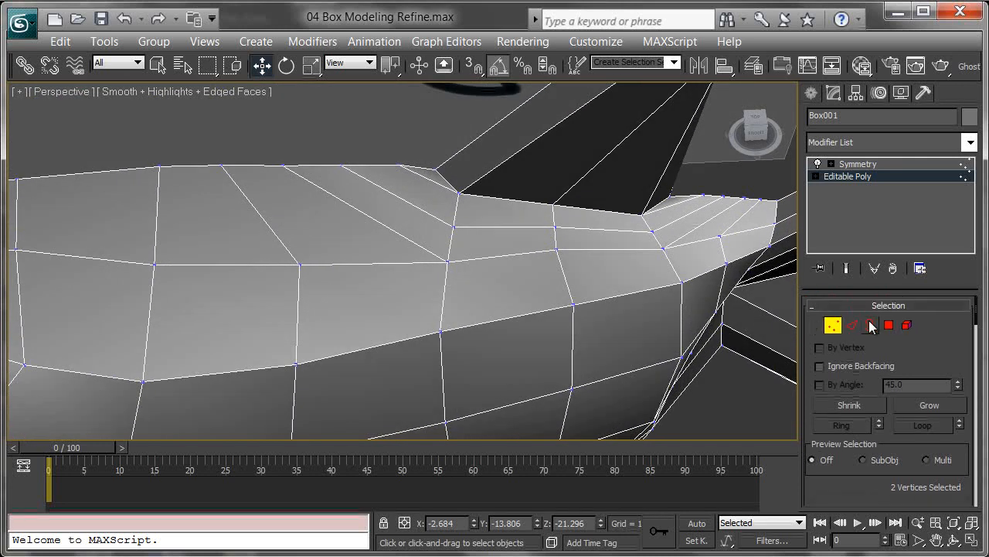
click(852, 323)
click(421, 179)
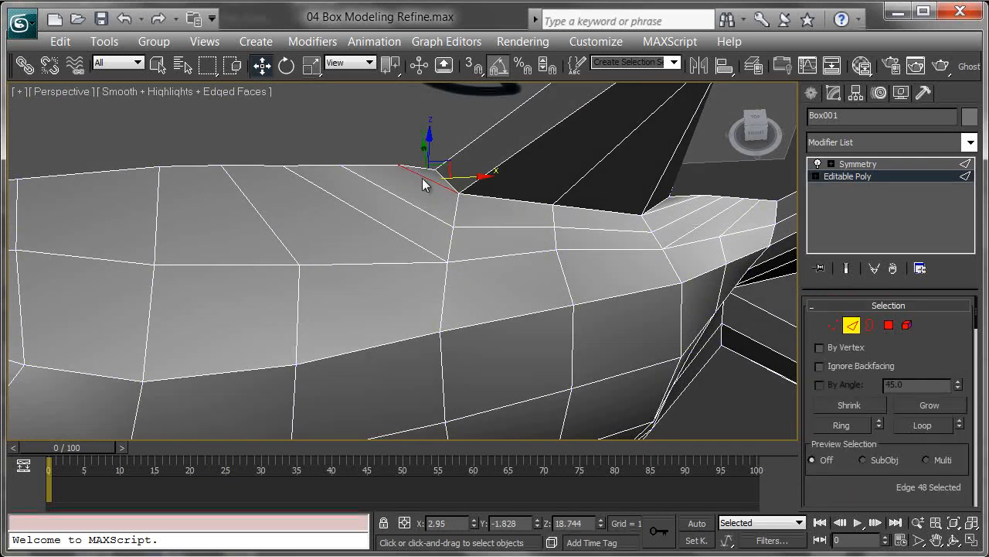
ctrl+click(404, 205)
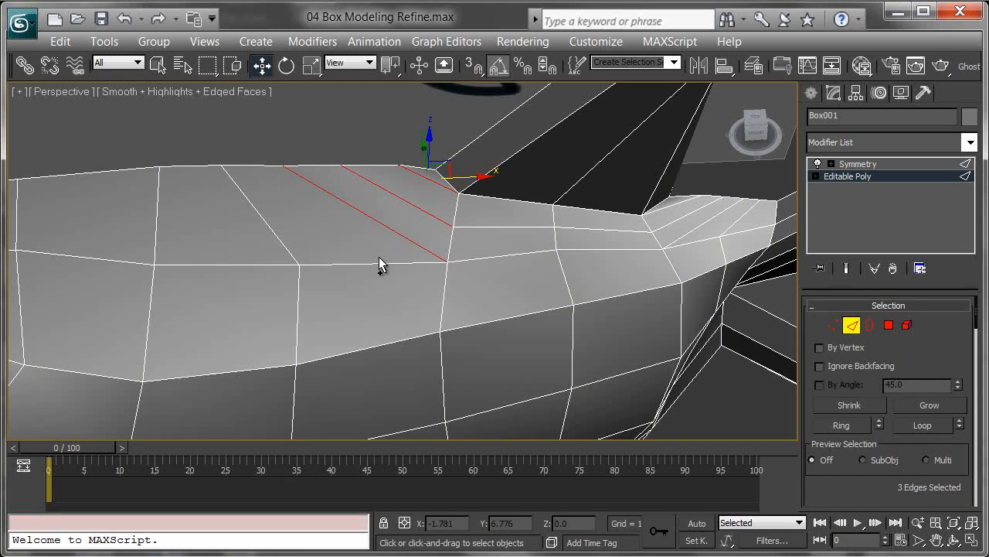
alt+middle_drag(394, 362, 422, 142)
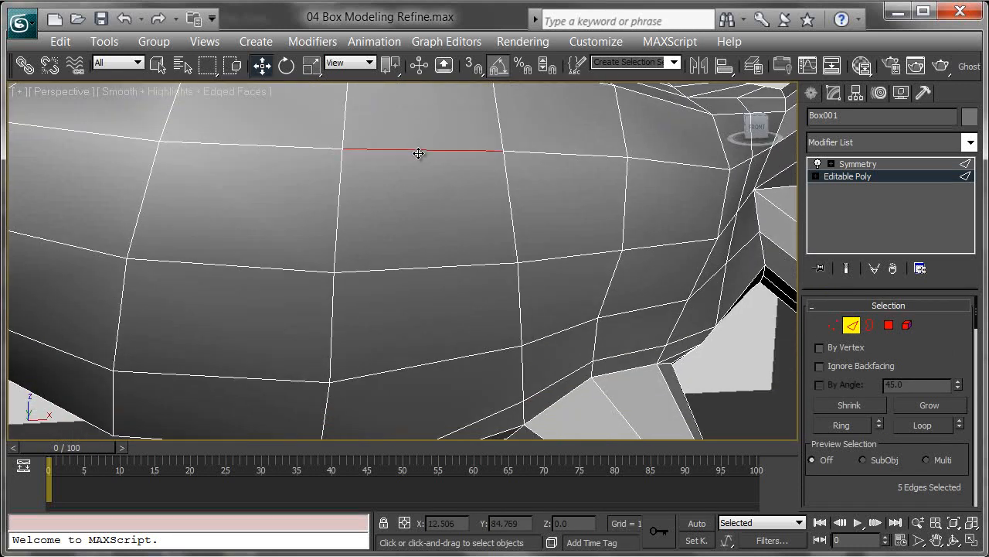
ctrl+click(441, 265)
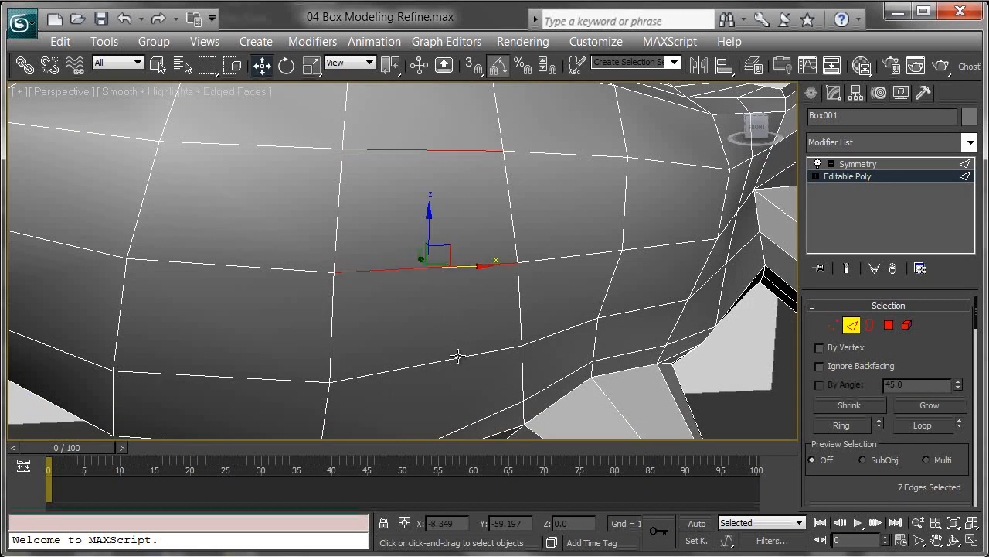
alt+middle_drag(459, 360, 437, 227)
right_click(437, 228)
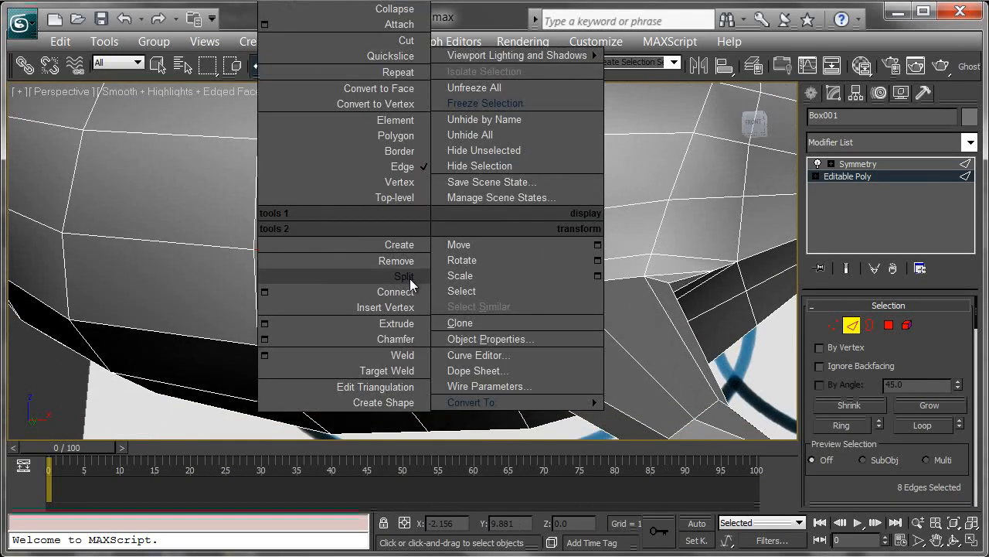
click(409, 291)
In vertex editing, Connect the lowest vertex of the new flank edges to the corner vertex in front of the side fin
alt+middle_drag(409, 292, 408, 324)
key(1)
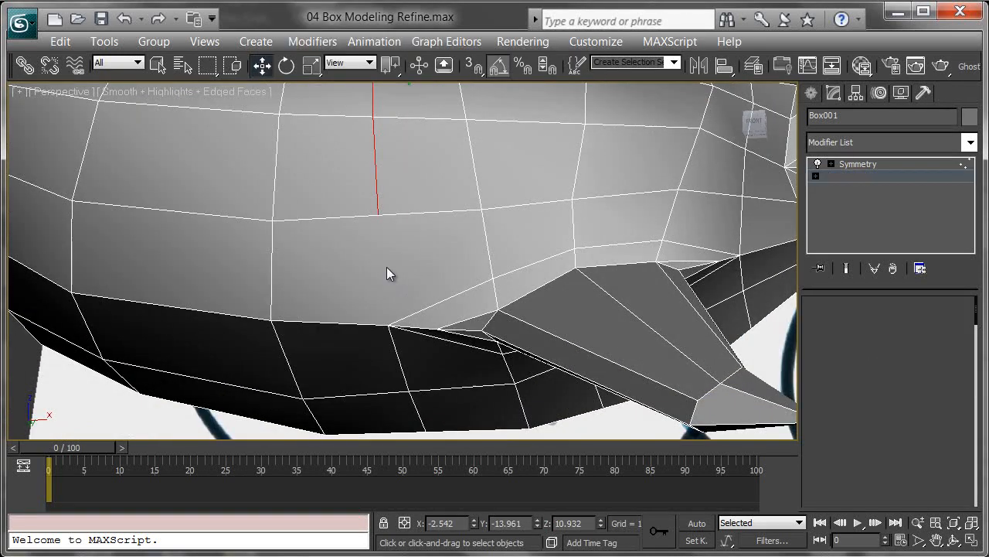
click(378, 215)
ctrl+click(388, 325)
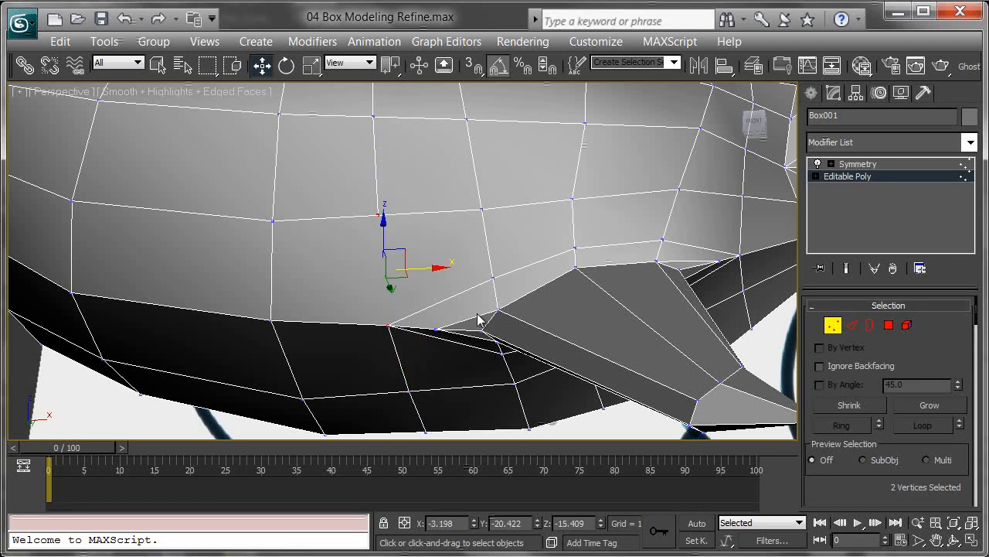
right_click(477, 297)
click(446, 360)
Slide the new loop's vertices in front of the dorsal fin along their edges to even out their spacing
alt+middle_drag(420, 253, 419, 273)
middle_drag(447, 222, 399, 298)
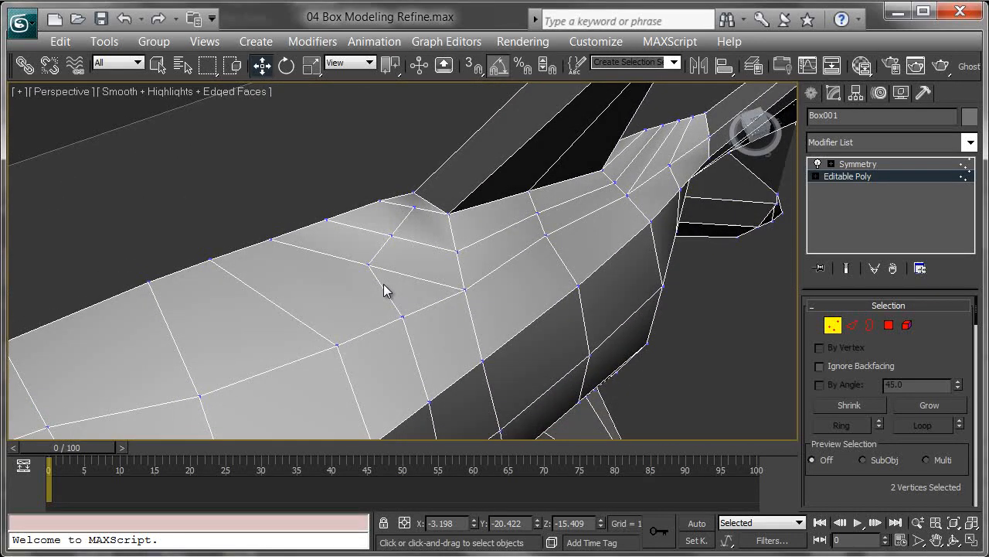
click(414, 207)
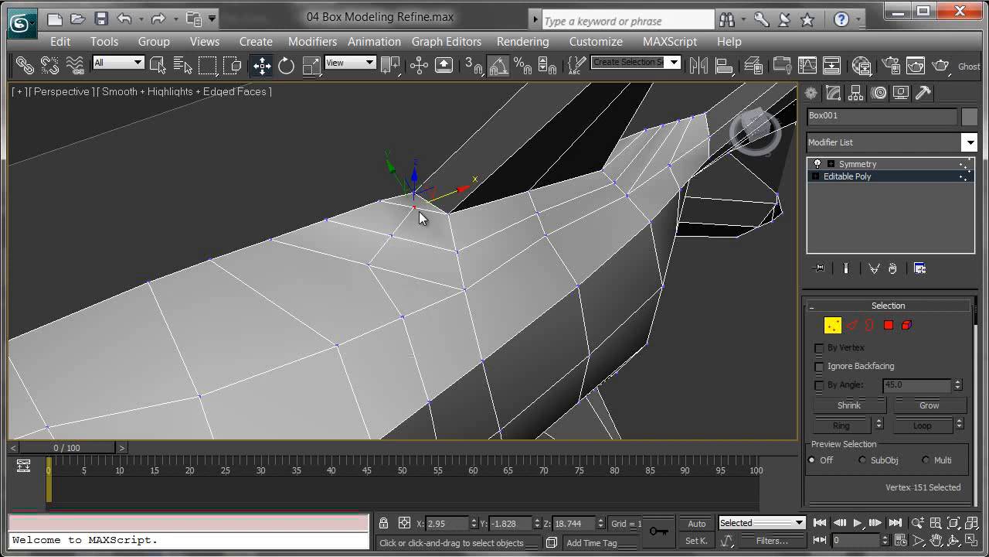
alt+middle_drag(430, 195, 437, 234)
drag(428, 233, 428, 233)
drag(376, 254, 329, 273)
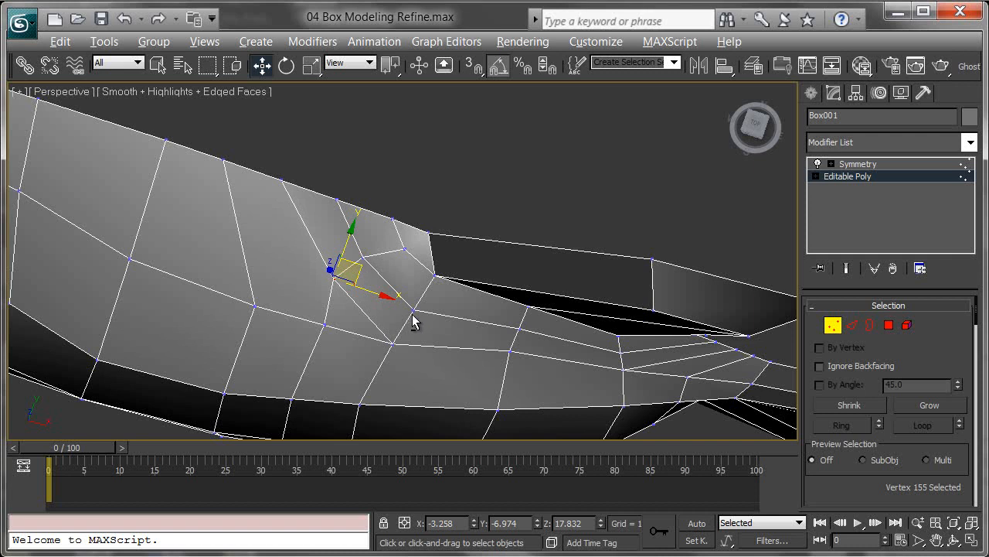
Collapse the selected vertex ahead of the dorsal fin and the vertex directly below it on the flank into one
alt+middle_drag(409, 316, 430, 243)
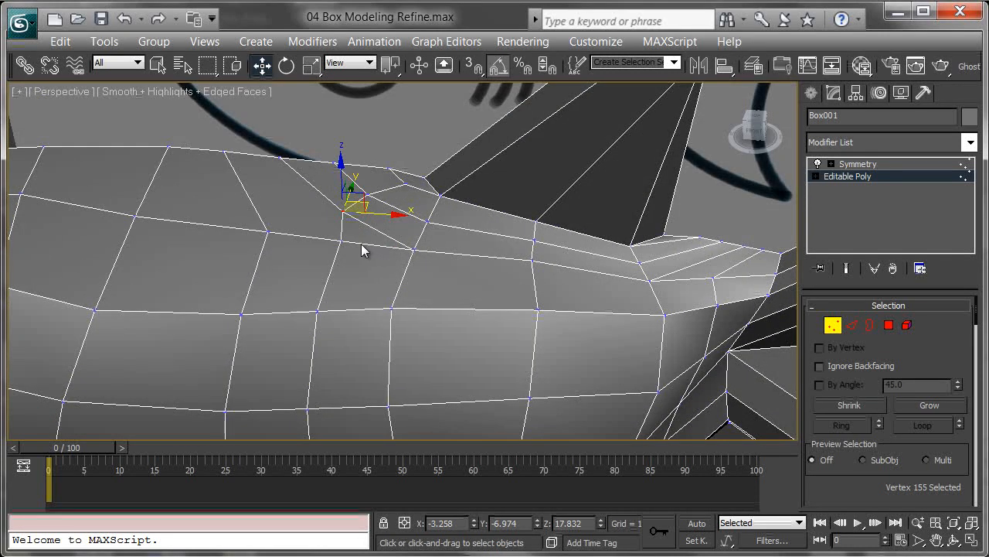
ctrl+click(340, 240)
right_click(487, 227)
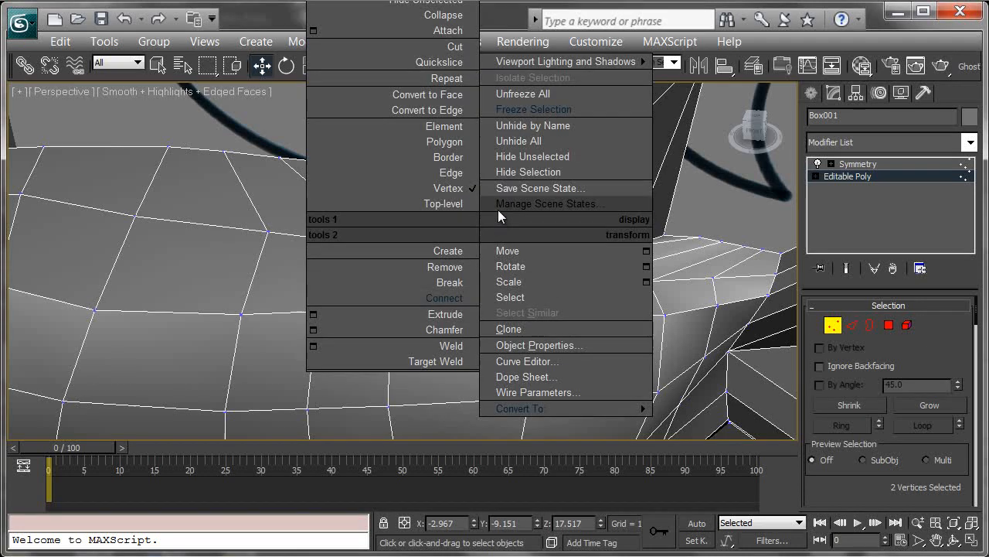
click(421, 13)
alt+middle_drag(351, 234, 277, 232)
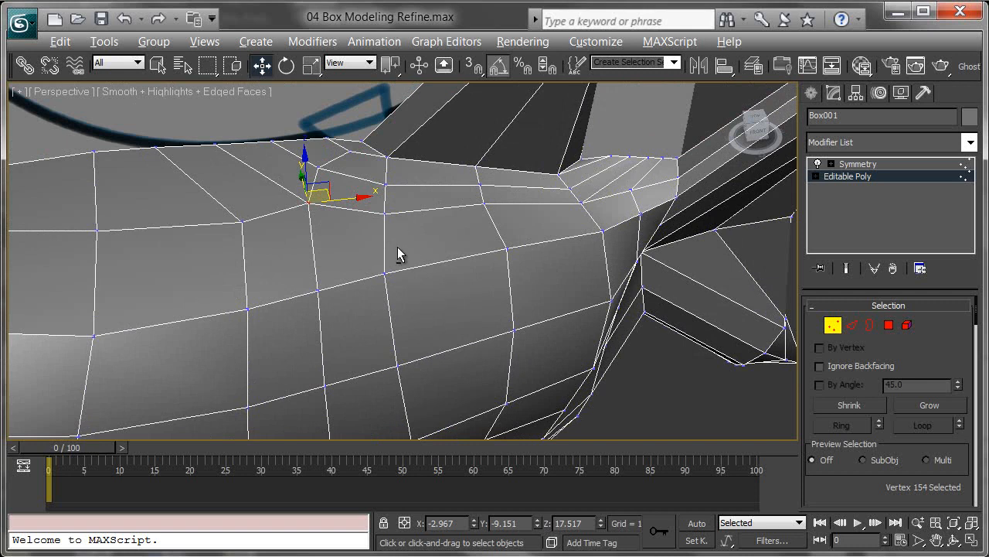
Select the ring of short lengthwise edges before the tail, add the edges below the dorsal fin's rear, and Connect them
alt+middle_drag(395, 251, 334, 232)
alt+middle_drag(320, 306, 334, 386)
scroll(441, 266, up, 3)
mouse_move(495, 343)
alt+middle_down()
mouse_move(471, 371)
mouse_move(541, 336)
mouse_move(527, 266)
mouse_move(510, 356)
alt+middle_up()
alt+middle_drag(525, 269, 524, 285)
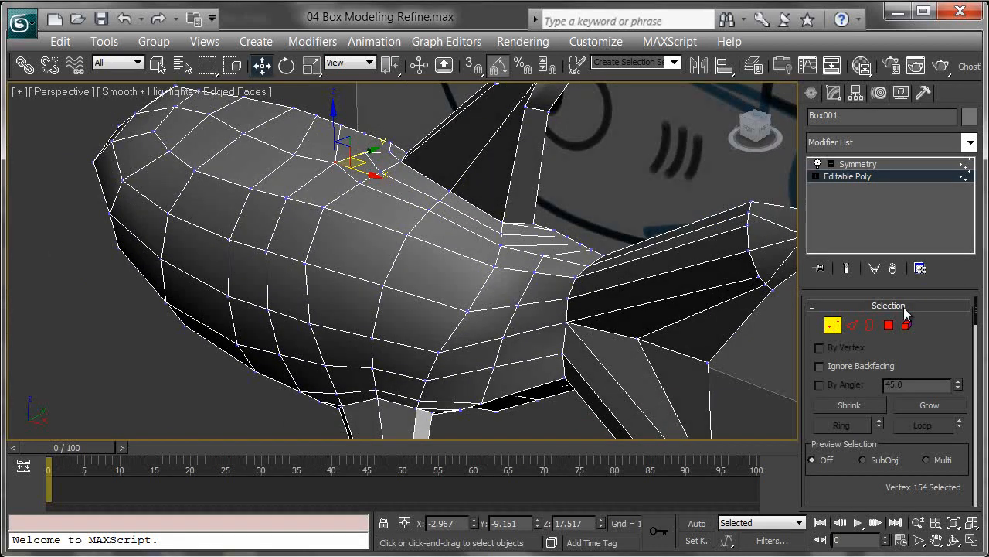
click(853, 326)
click(505, 308)
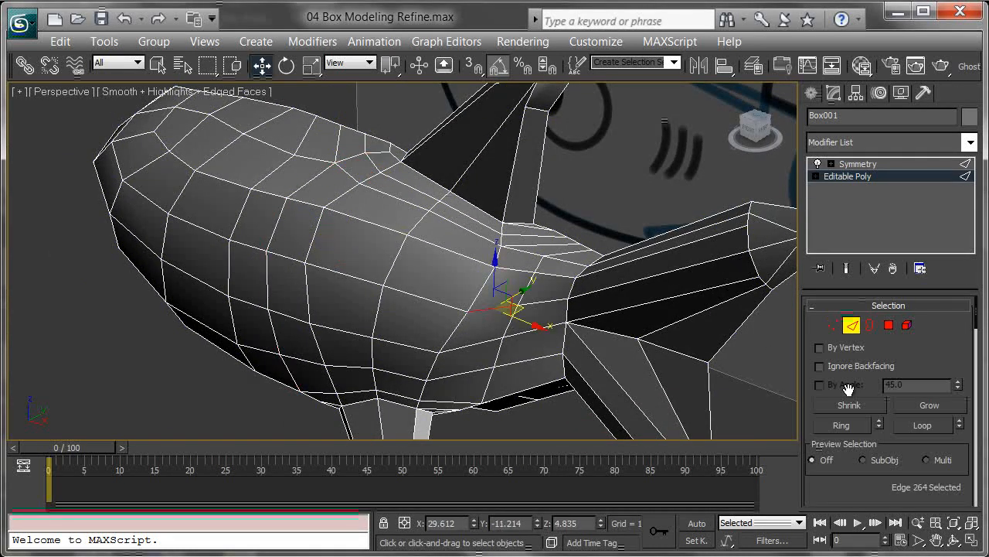
click(844, 425)
alt+middle_drag(570, 335, 580, 279)
scroll(546, 267, up, 5)
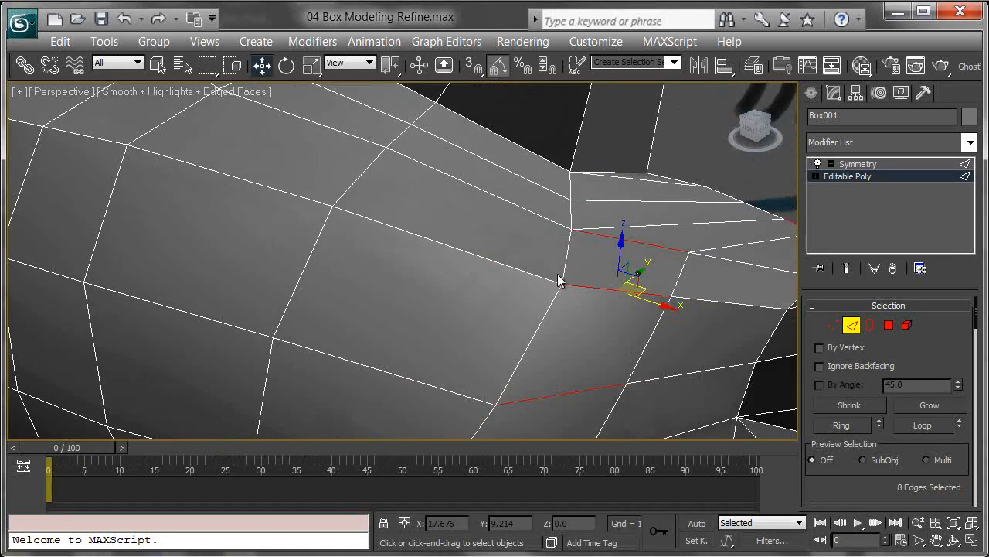
middle_drag(770, 214, 495, 214)
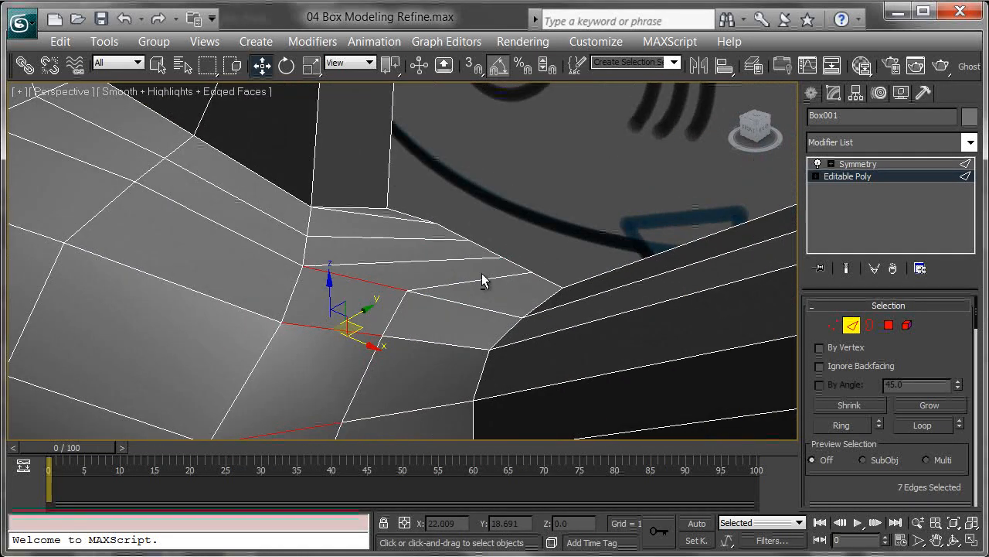
ctrl+click(385, 238)
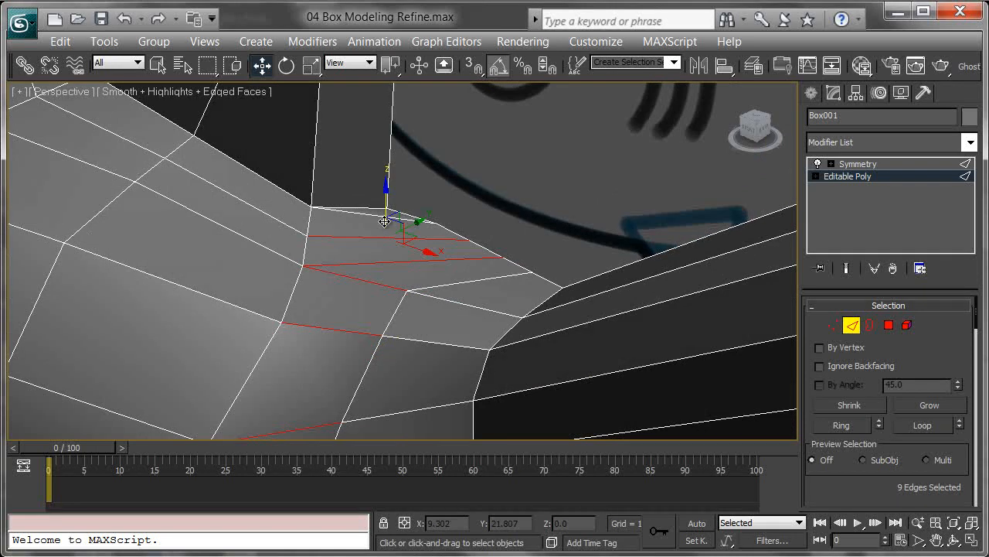
right_click(511, 262)
click(475, 334)
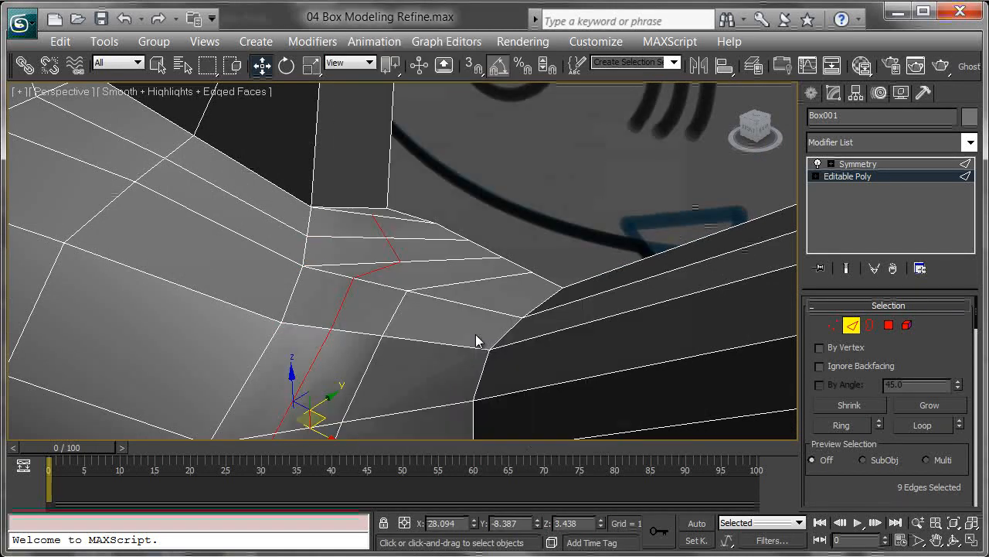
In vertex editing, Collapse the two neighbouring vertices at the kink in the new loop behind the dorsal fin
alt+middle_drag(426, 352, 470, 366)
middle_drag(521, 297, 513, 294)
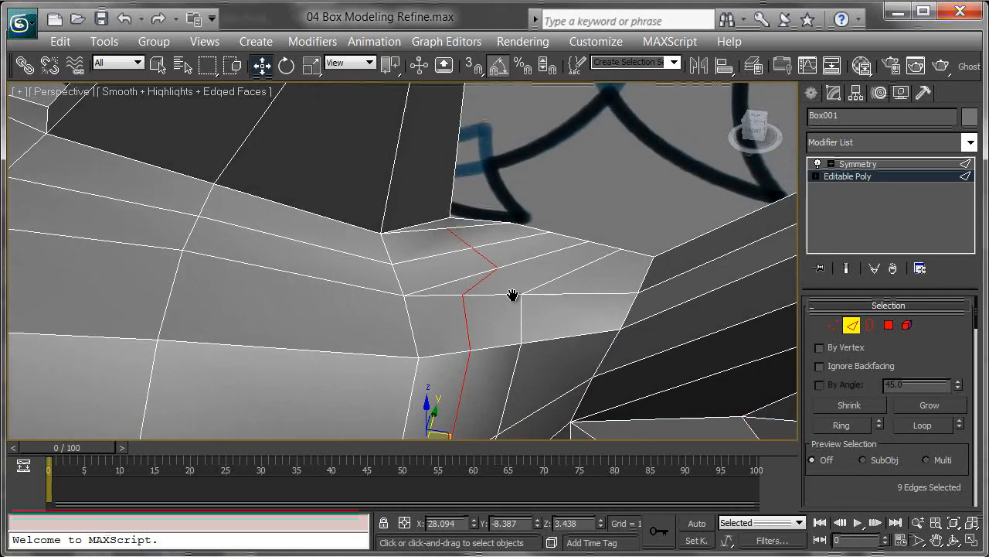
key(1)
click(507, 286)
click(496, 268)
ctrl+click(462, 293)
right_click(570, 299)
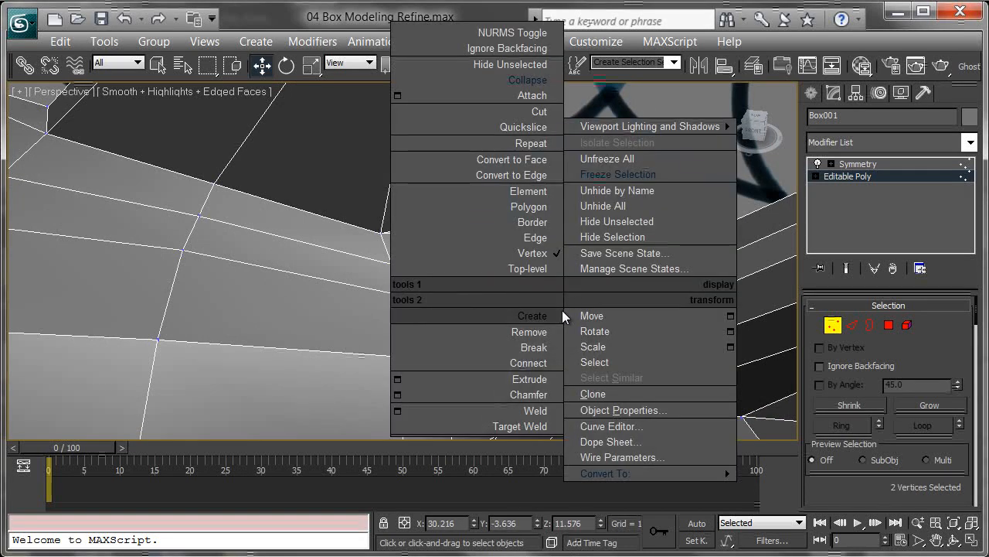
click(530, 80)
Move the new loop's vertices behind the dorsal fin to even out their spacing
alt+middle_drag(565, 221, 372, 286)
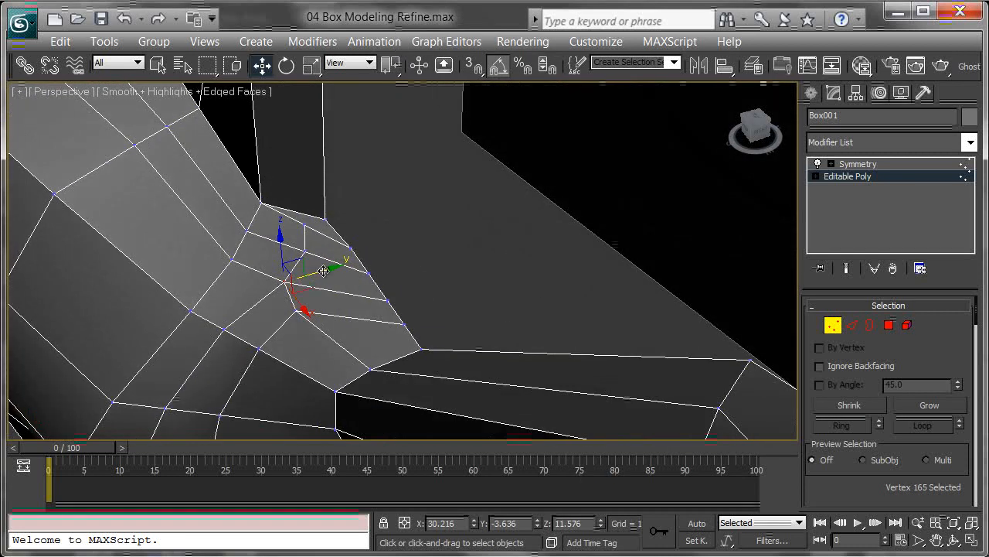
drag(322, 270, 321, 234)
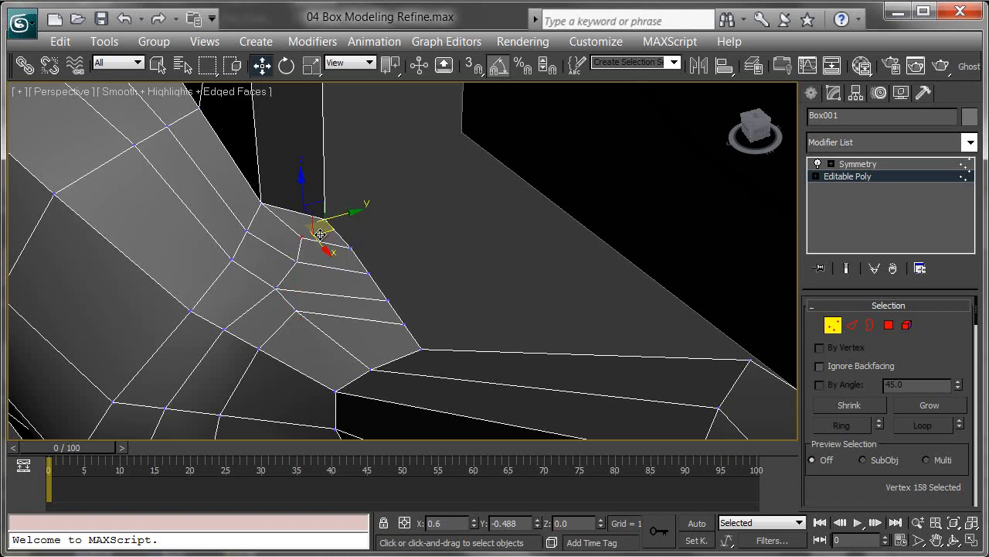
alt+middle_drag(320, 233, 433, 243)
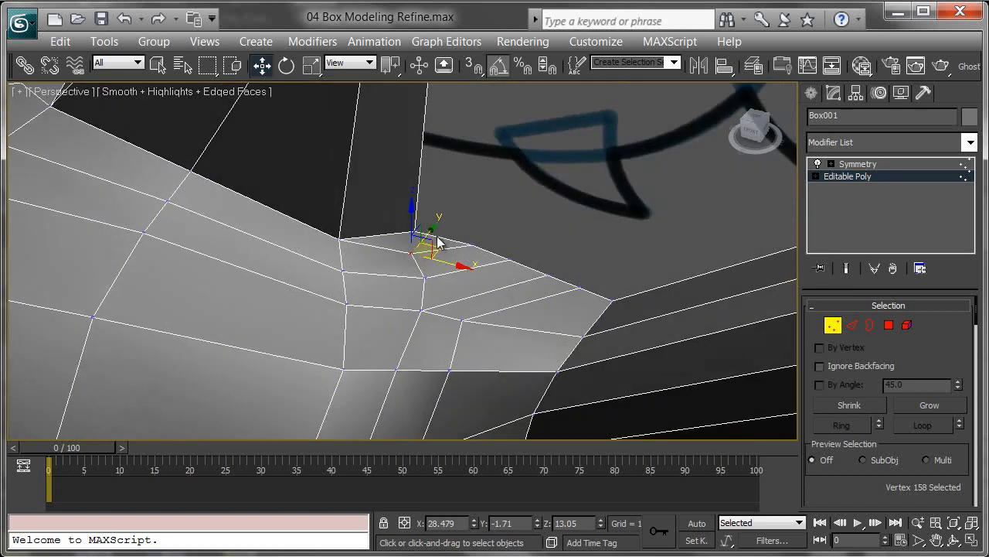
Adjust the position of the new loop's lowest vertex just behind the side fin
alt+middle_drag(369, 267, 622, 310)
alt+middle_drag(549, 346, 345, 298)
scroll(368, 274, up, 3)
click(339, 265)
drag(341, 286, 348, 281)
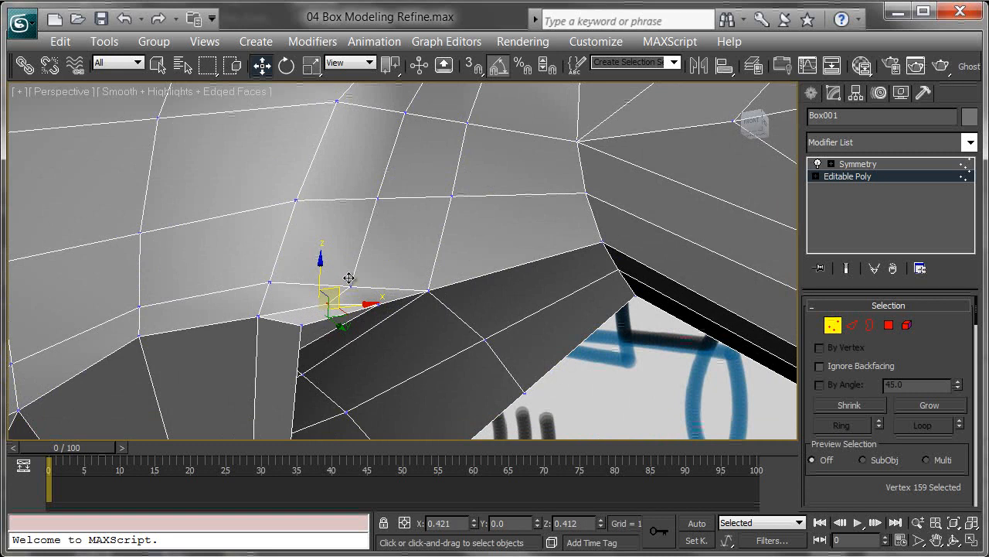
Select the ring of four lengthwise belly edges behind the side fin and Connect them
mouse_move(350, 278)
alt+middle_down()
mouse_move(345, 250)
mouse_move(343, 272)
alt+middle_up()
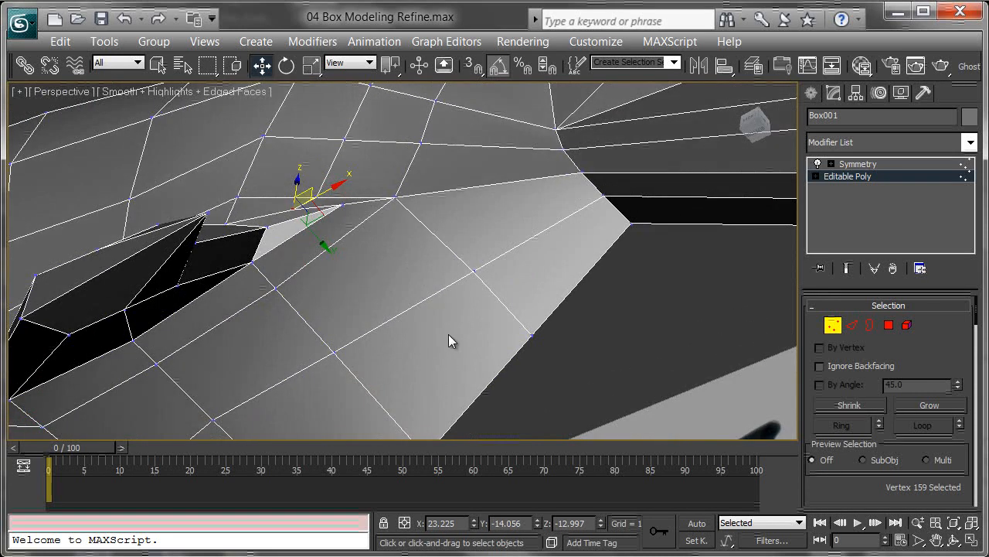
key(2)
click(415, 305)
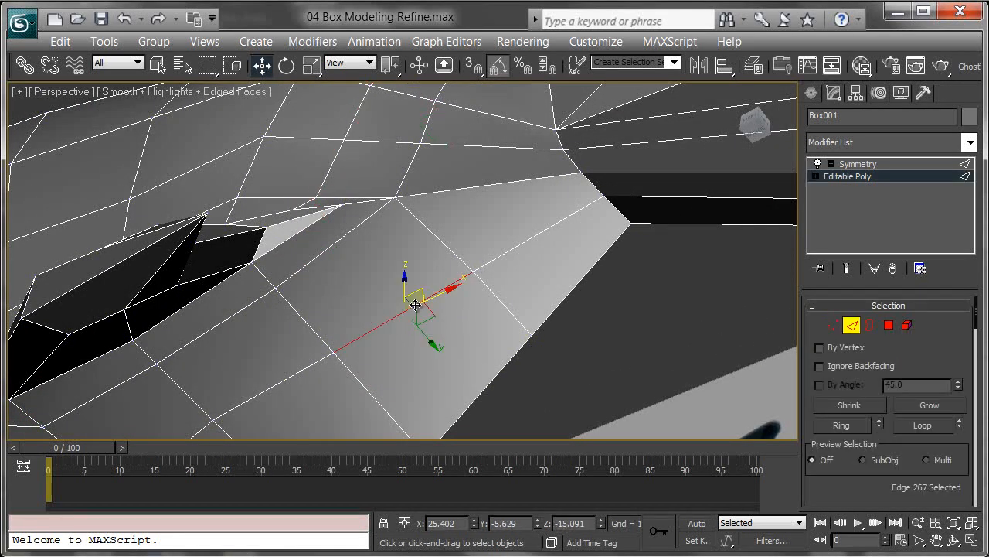
click(841, 425)
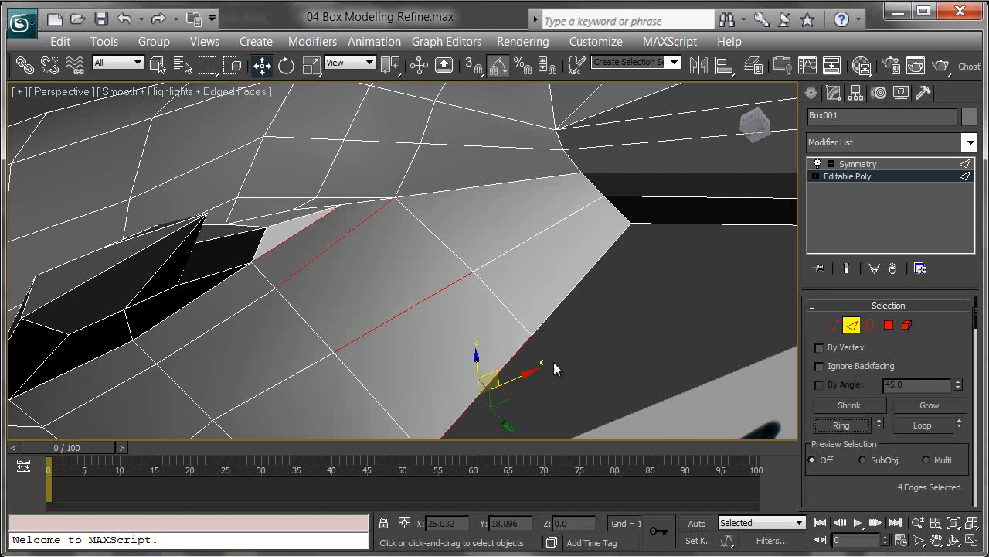
right_click(541, 336)
click(509, 385)
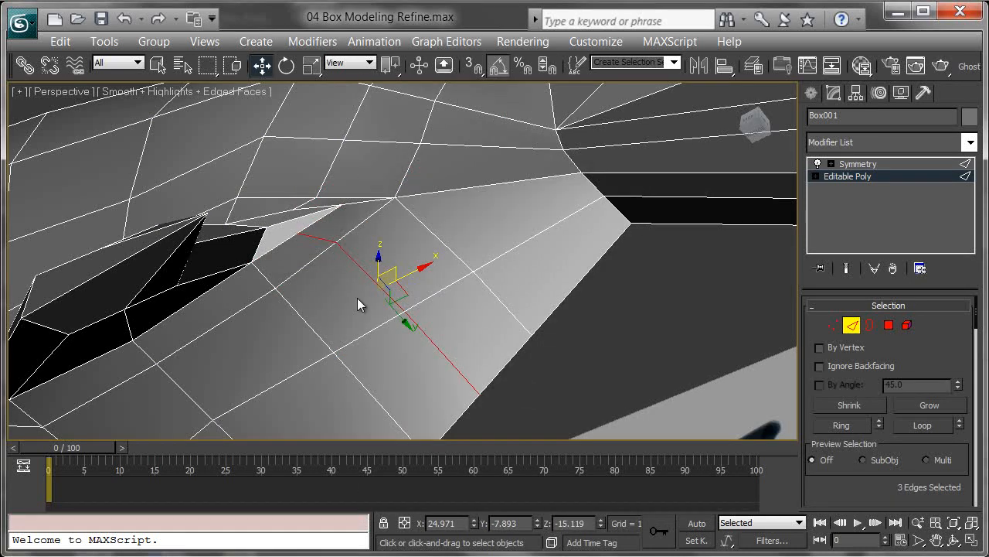
In vertex editing, move the new belly edge's end vertex behind the side fin slightly toward the belly's centre
key(1)
click(297, 234)
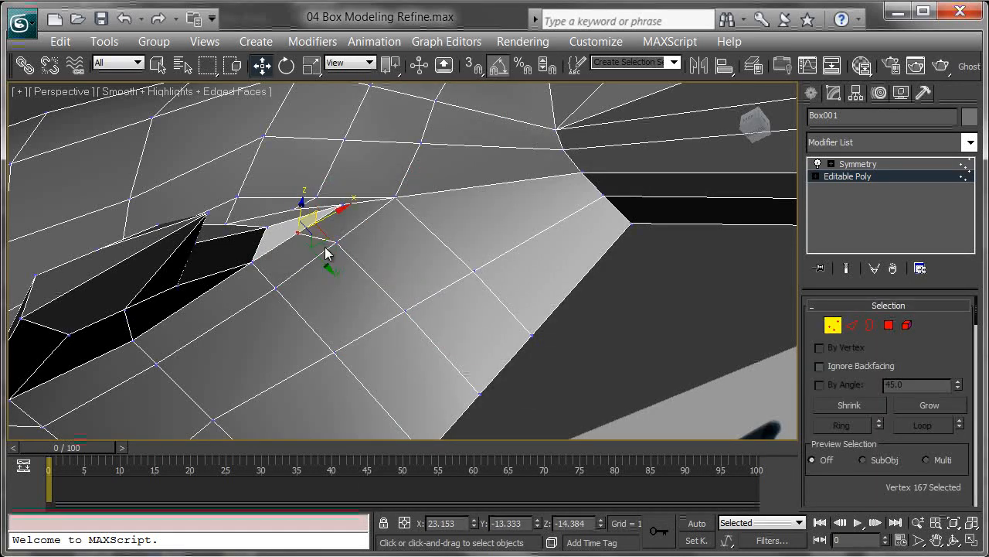
drag(324, 263, 330, 270)
Select the ring of four lengthwise belly edges beside the side fin's front and Connect them
alt+middle_drag(330, 270, 297, 360)
middle_drag(242, 375, 347, 289)
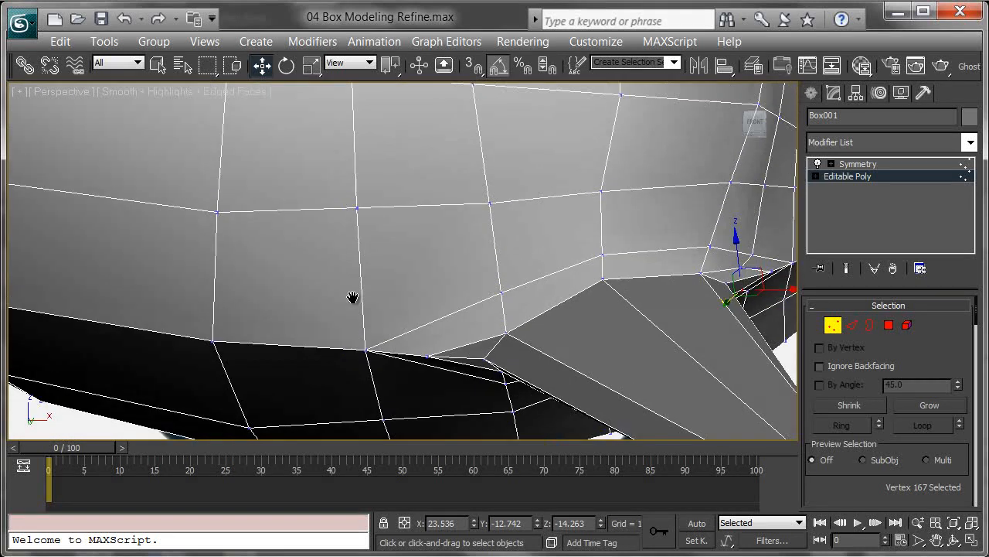
scroll(347, 289, down, 5)
alt+middle_drag(393, 372, 351, 190)
click(851, 328)
click(351, 276)
click(849, 433)
right_click(454, 224)
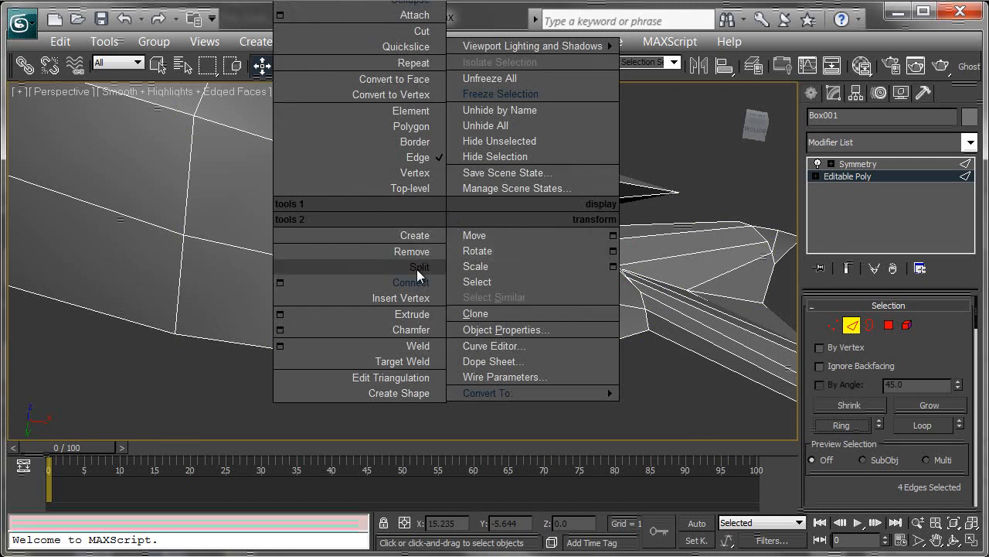
click(416, 283)
In vertex editing, reposition the two upper vertices of the new belly edges beside the side fin's front corner
scroll(466, 307, up, 5)
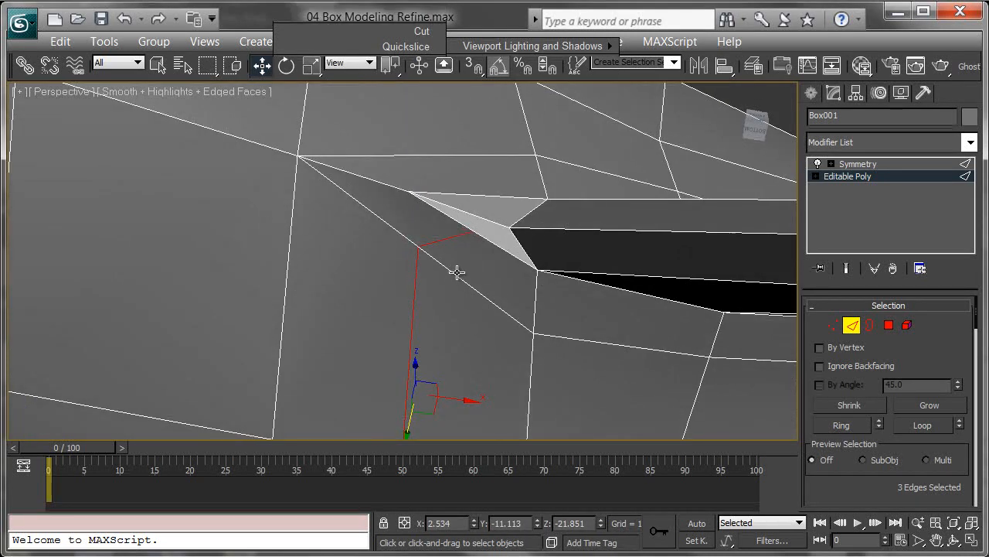
key(1)
click(421, 245)
drag(415, 278, 448, 302)
click(472, 232)
drag(469, 226, 454, 243)
Select the ring of lengthwise flank edges running down to the side fin's front and Connect them
alt+middle_drag(454, 243, 524, 373)
scroll(492, 324, down, 3)
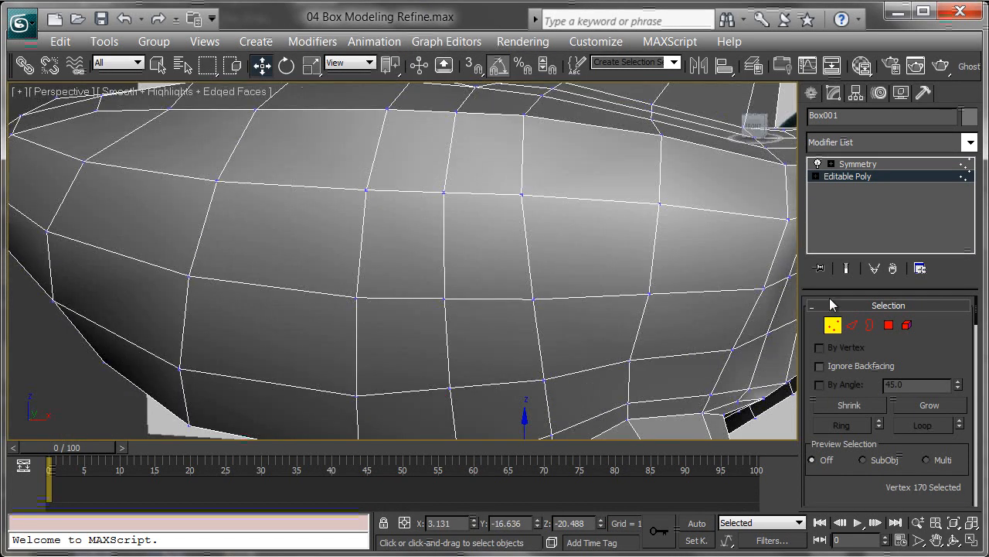
click(851, 326)
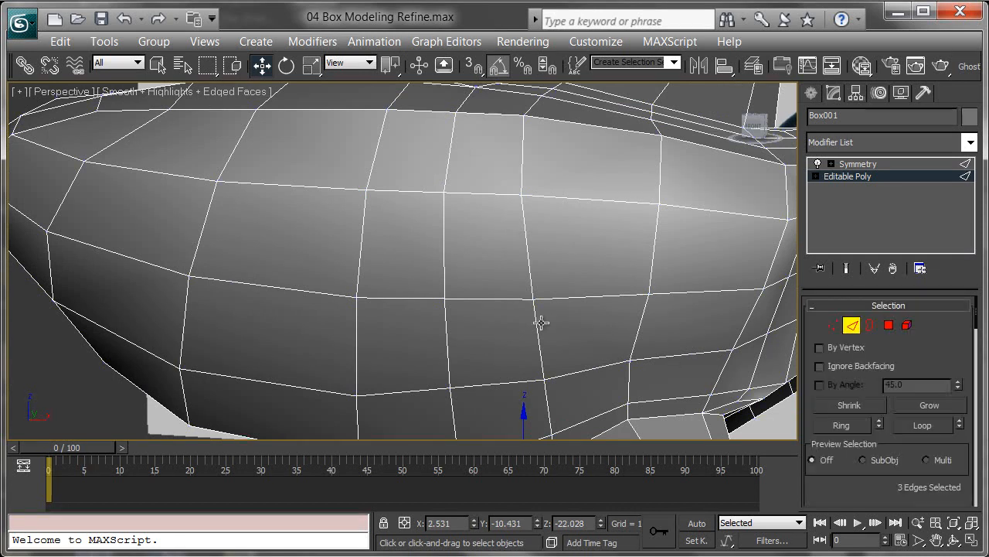
click(850, 424)
alt+middle_drag(641, 198, 447, 263)
alt+middle_drag(422, 354, 452, 289)
right_click(527, 277)
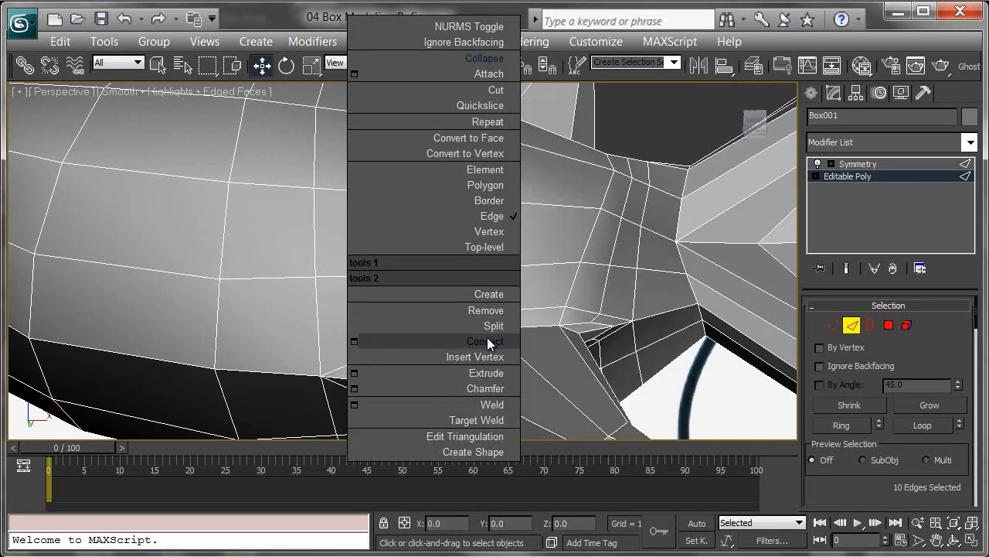
click(489, 340)
In vertex editing, reposition the new loop's lower vertices and their neighbours above the side fin's front to even out the spacing
scroll(462, 345, down, 3)
scroll(431, 311, up, 5)
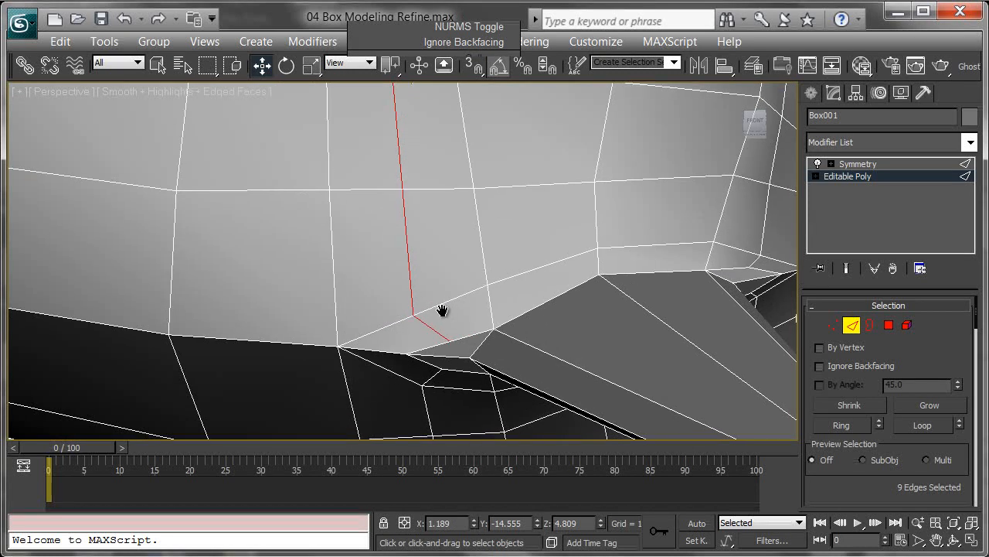
key(1)
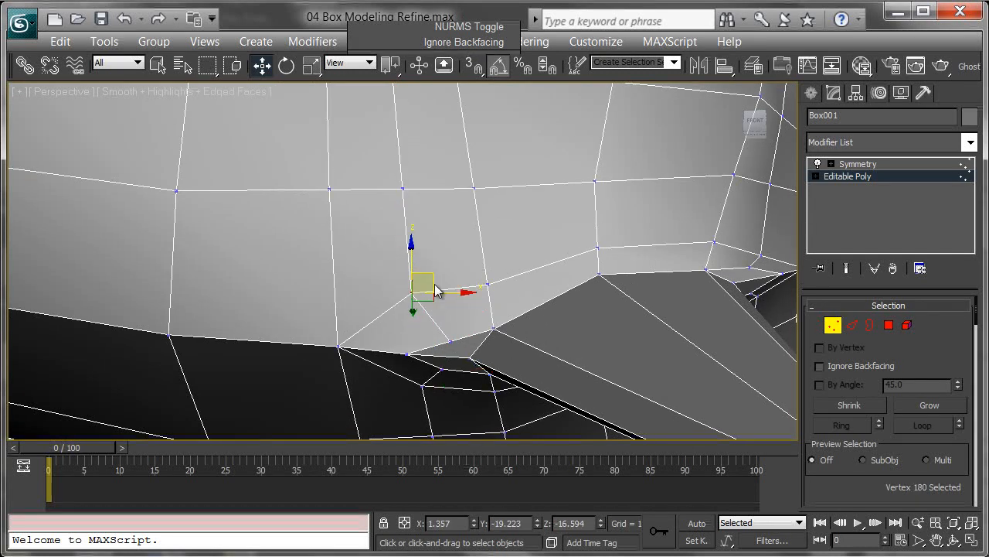
click(447, 335)
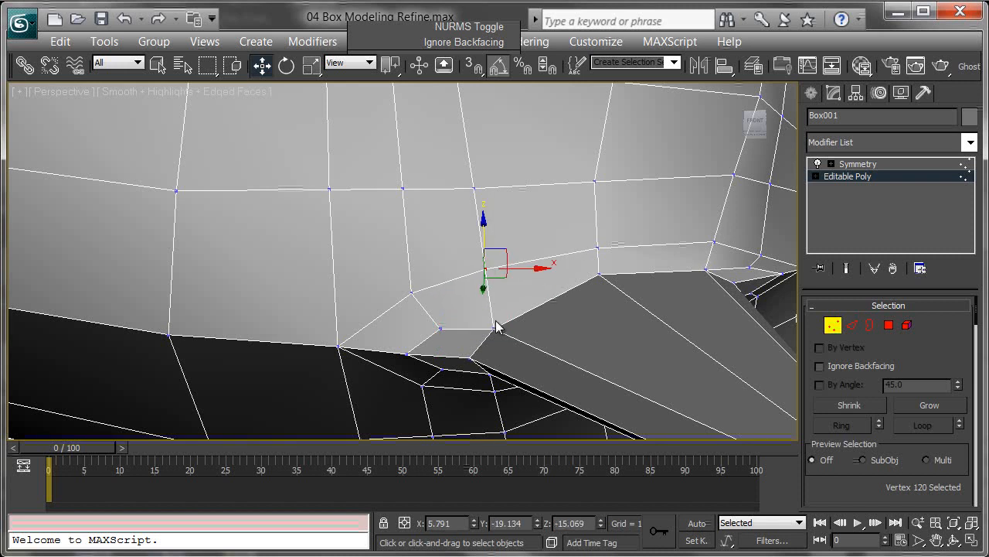
drag(495, 329, 496, 314)
Leave vertex editing and return to the Symmetry modifier to view the whole mirrored shark
alt+middle_drag(501, 349, 449, 347)
middle_drag(379, 305, 404, 359)
scroll(410, 325, down, 3)
scroll(439, 324, down, 2)
click(837, 328)
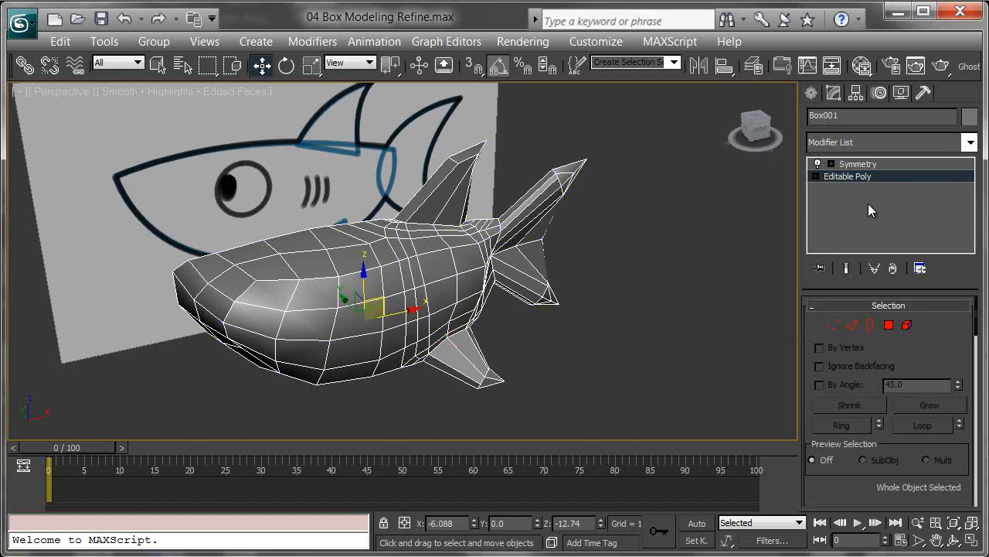
click(859, 163)
mouse_move(662, 243)
alt+middle_down()
mouse_move(572, 260)
mouse_move(547, 214)
mouse_move(522, 204)
mouse_move(574, 210)
mouse_move(427, 191)
alt+middle_up()
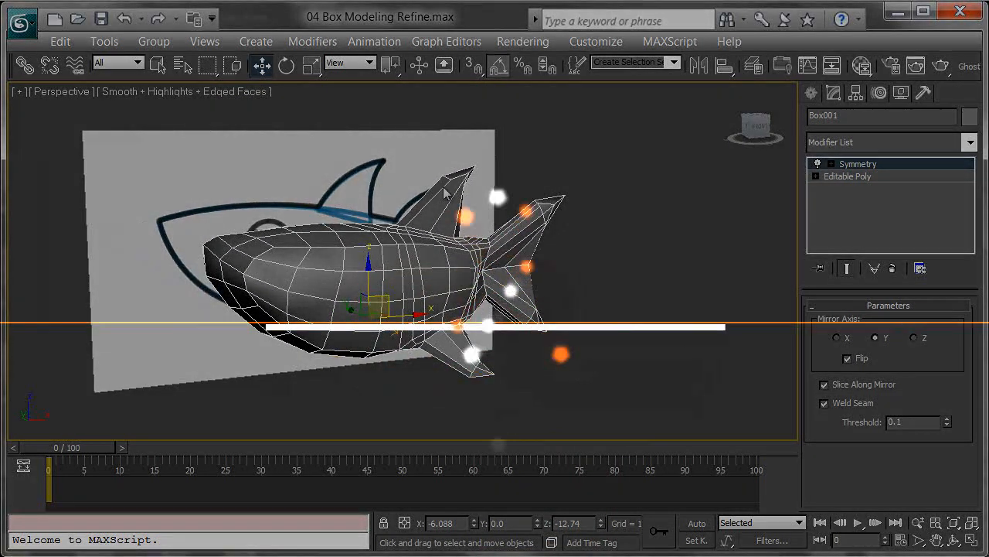